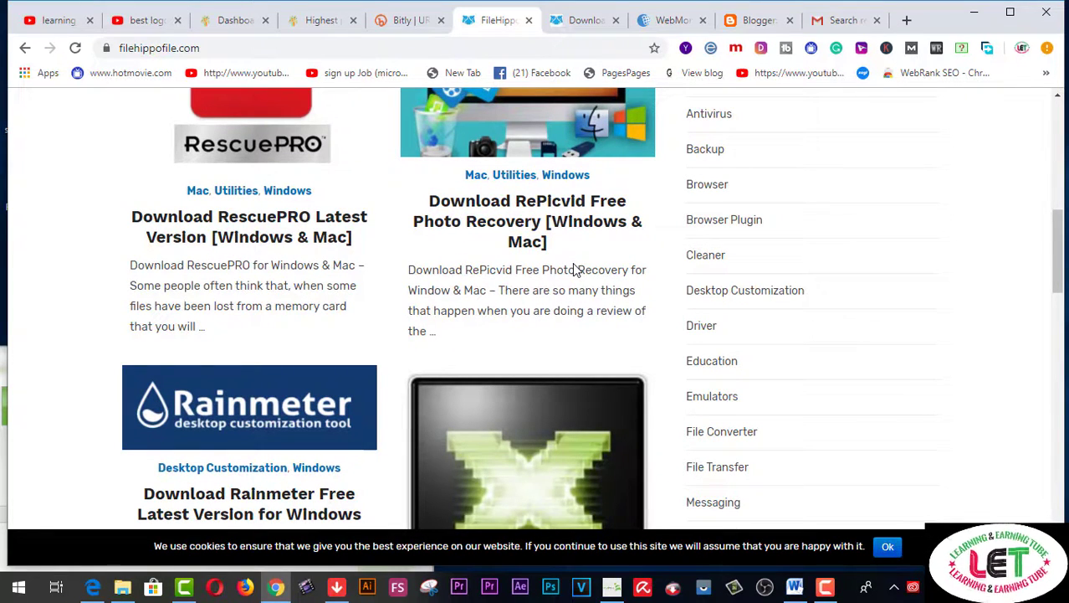
- Browse the FileHippo home page and open the doPDF PDF Converter article in a new tab
scroll(576, 269, "down", 3)
scroll(576, 270, "up", 12)
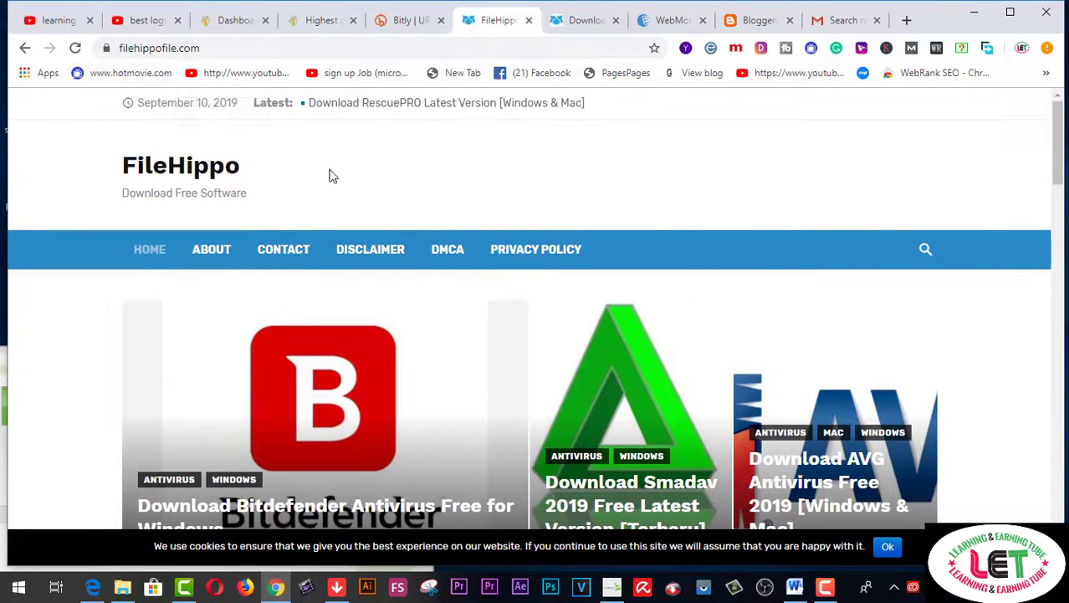
scroll(406, 239, "down", 6)
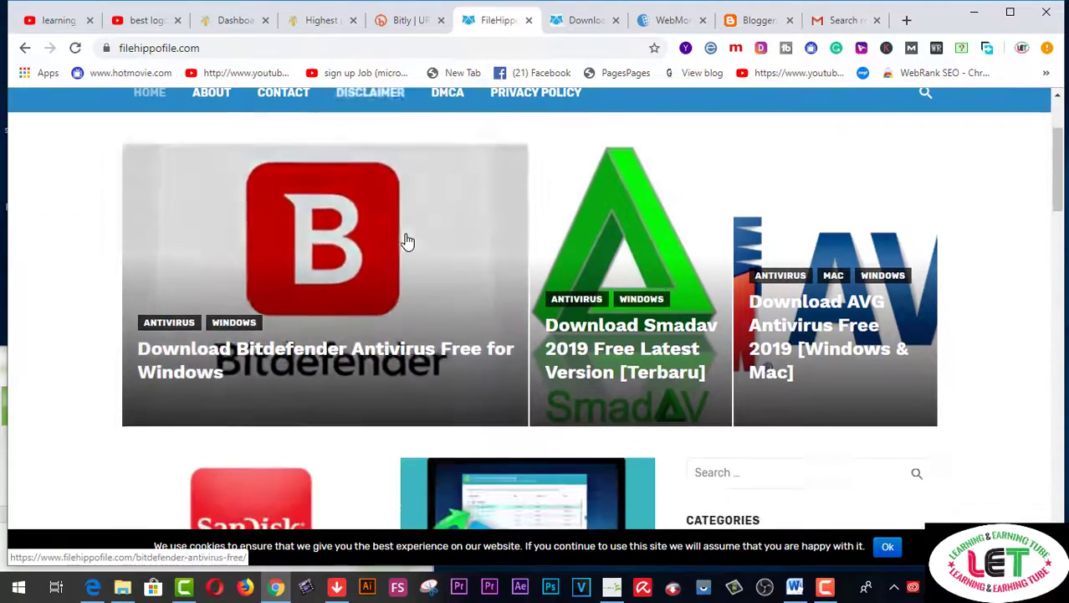
scroll(406, 239, "down", 8)
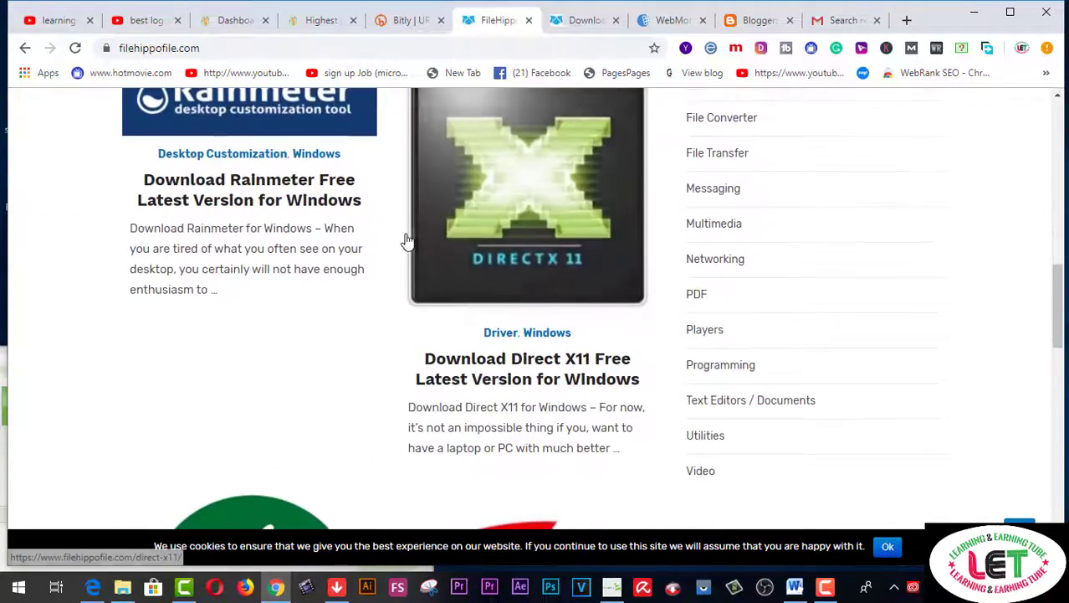
scroll(406, 239, "down", 4)
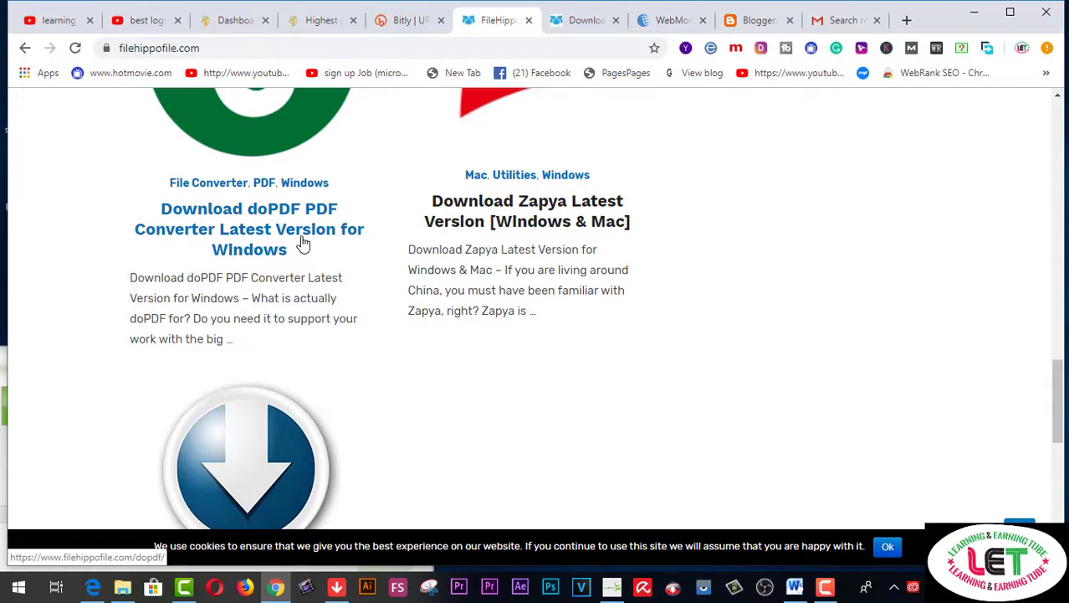
right_click(305, 241)
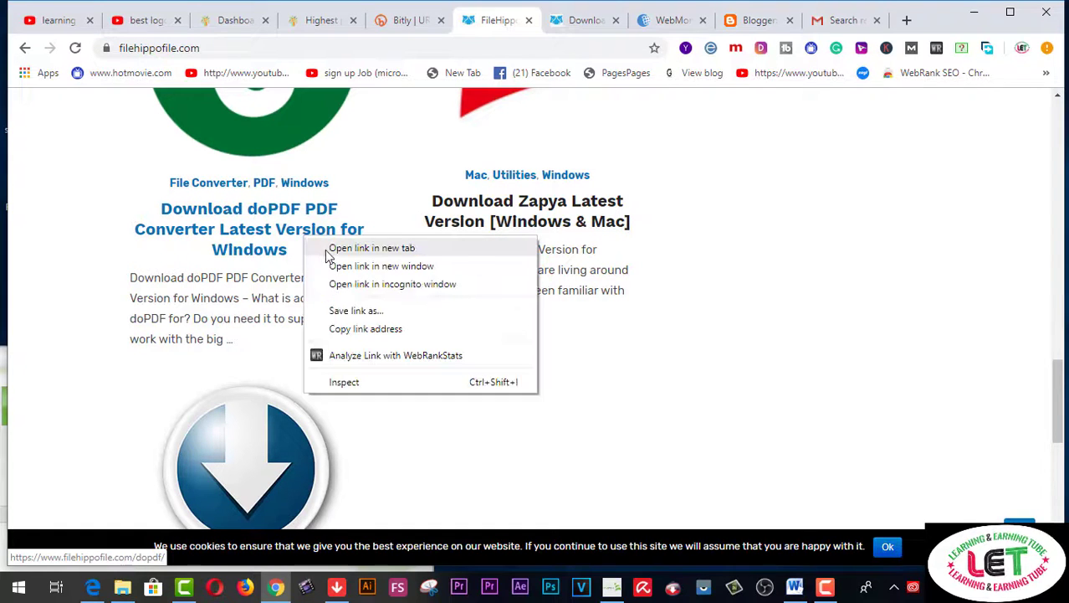
left_click(329, 248)
- Close the duplicate doPDF tab and copy the headline of the doPDF article that was already open
left_click(611, 20)
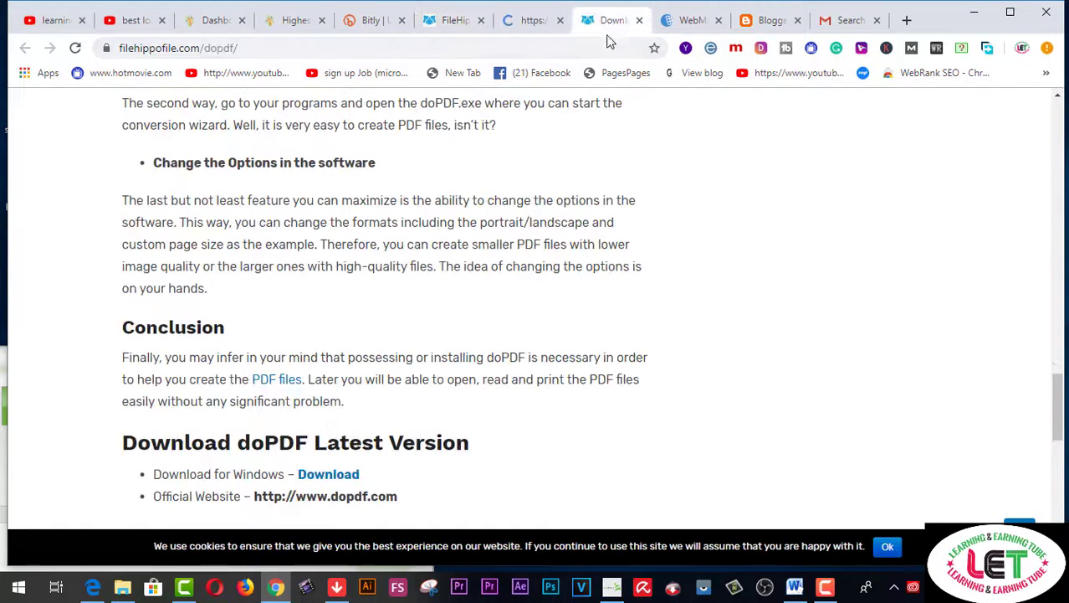
left_click(561, 23)
scroll(437, 283, "up", 5)
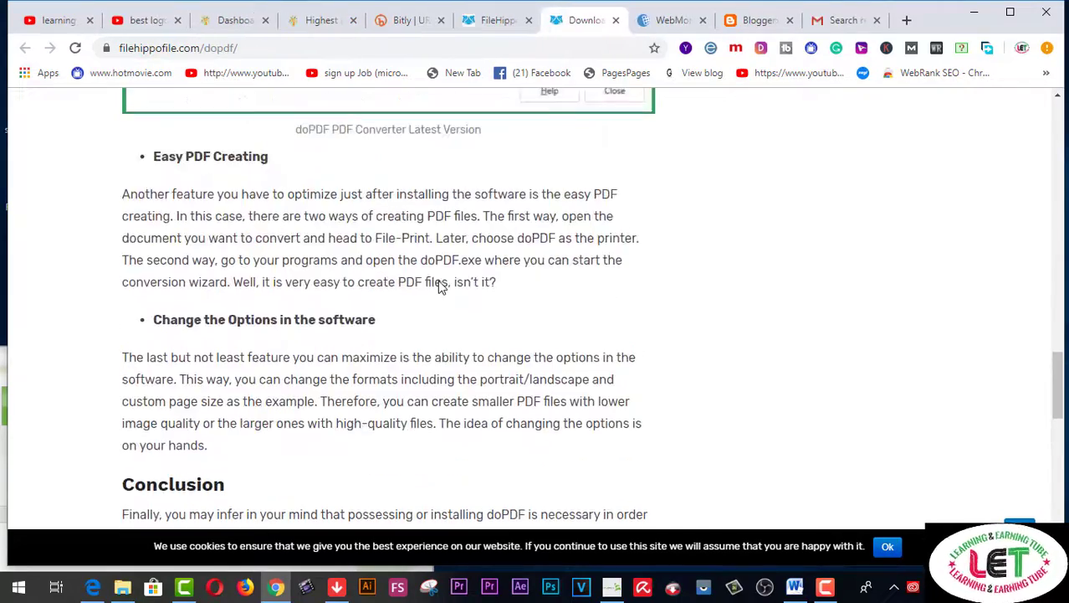
scroll(442, 287, "up", 10)
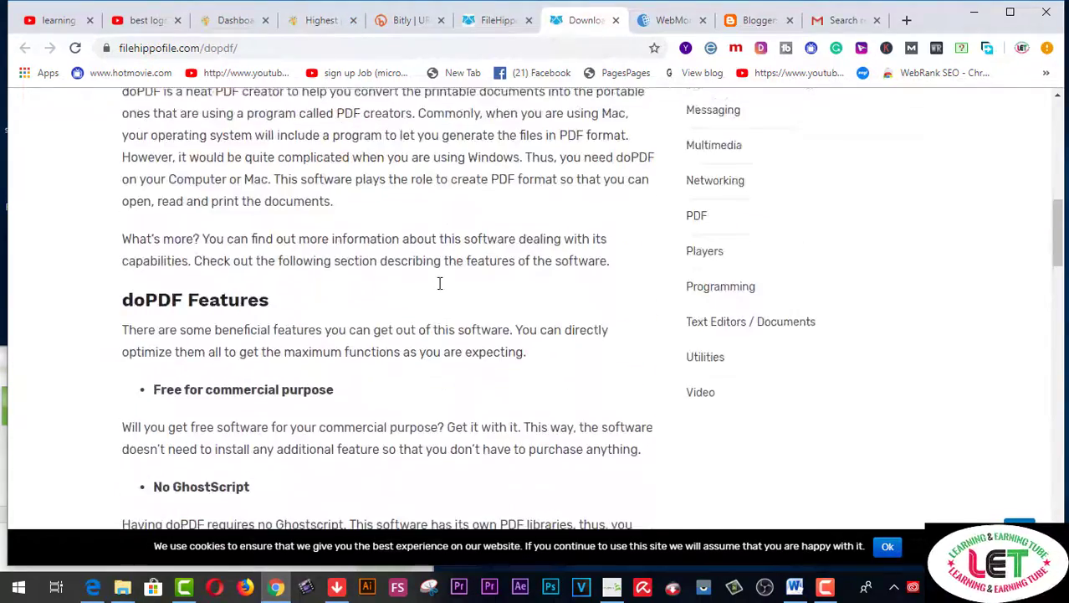
scroll(442, 290, "up", 5)
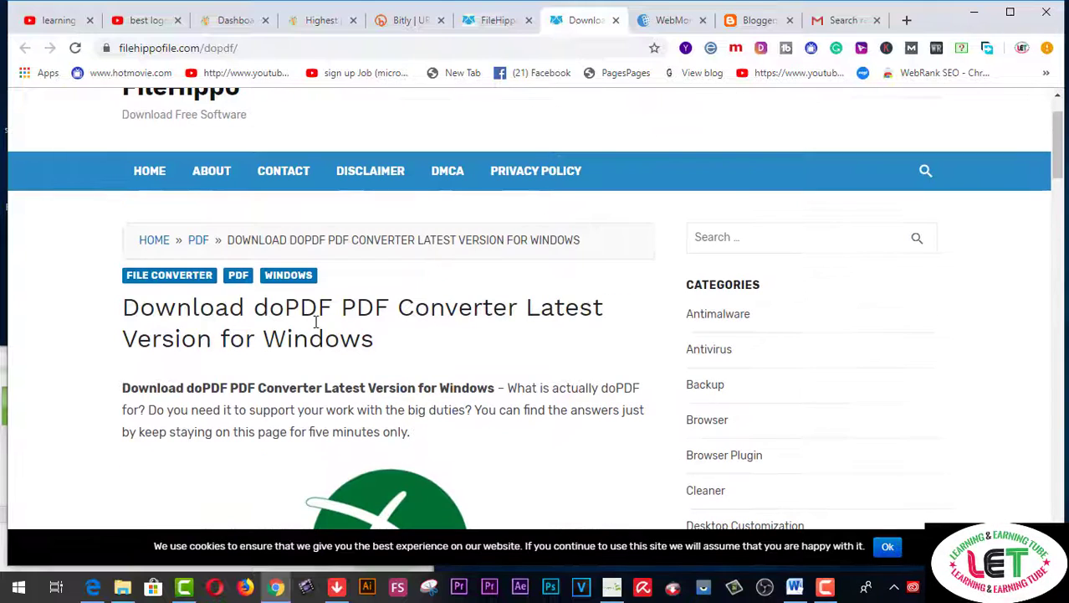
left_click_drag(126, 306, 396, 351)
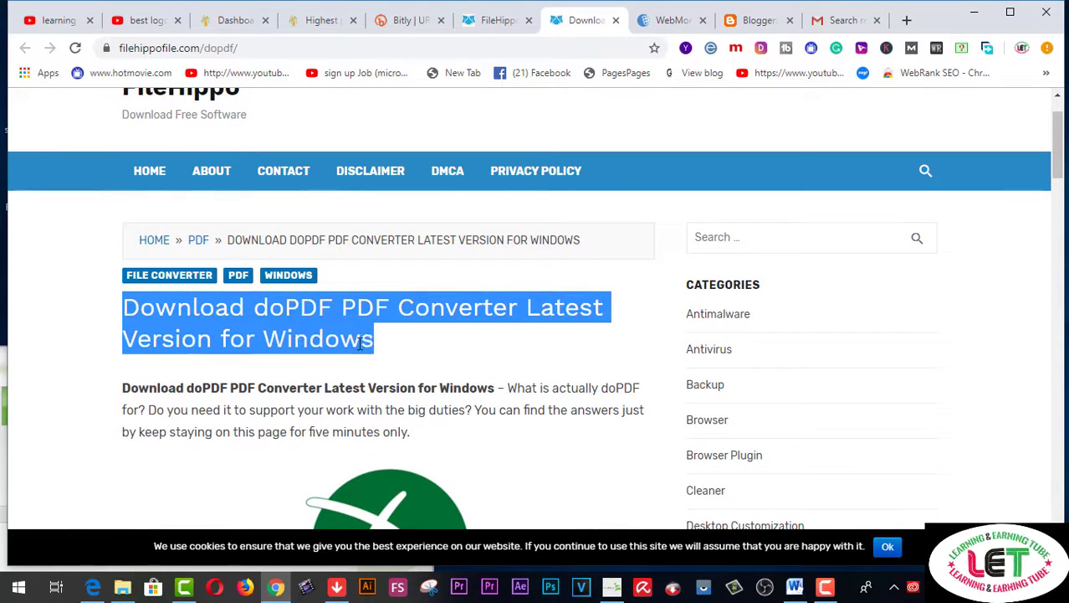
right_click(359, 344)
left_click(382, 356)
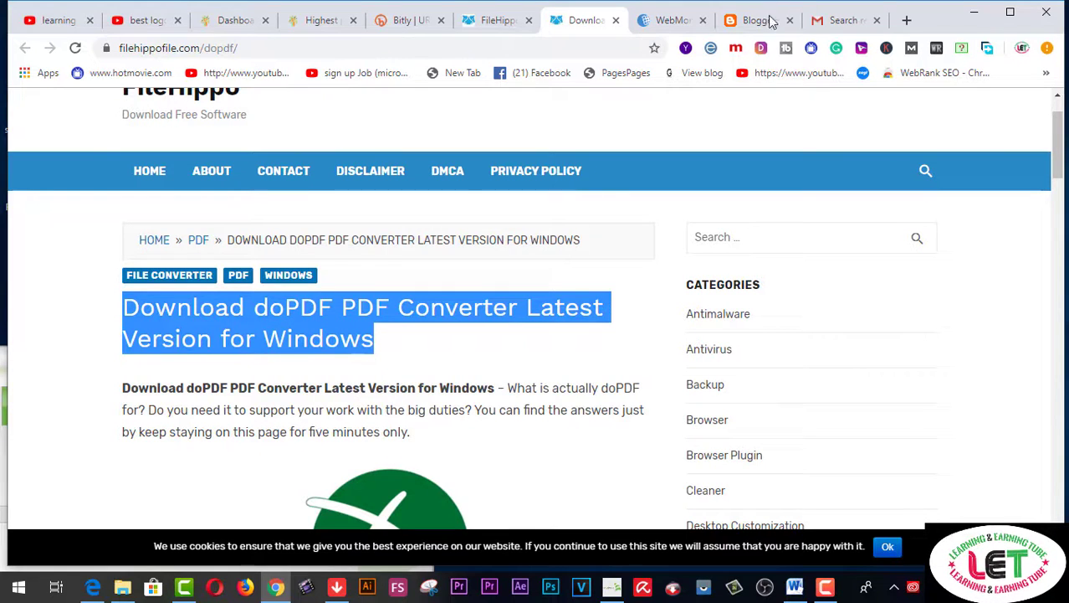
- Start a new post in Blogger and paste the copied headline "Download doPDF PDF Converter Latest Version for Windows" as its title
left_click(772, 22)
left_click(233, 169)
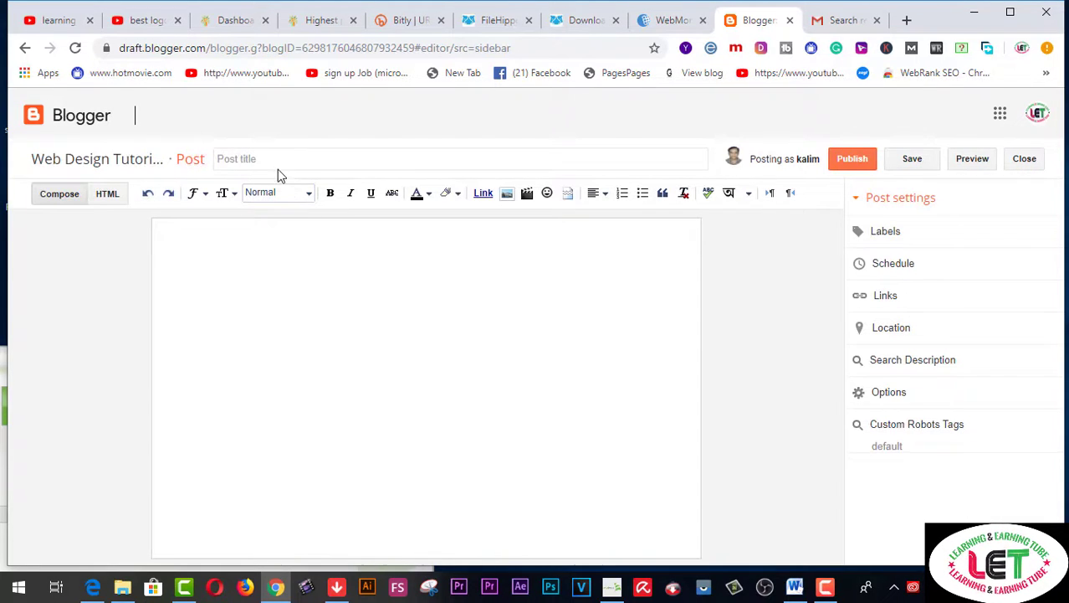
left_click(280, 159)
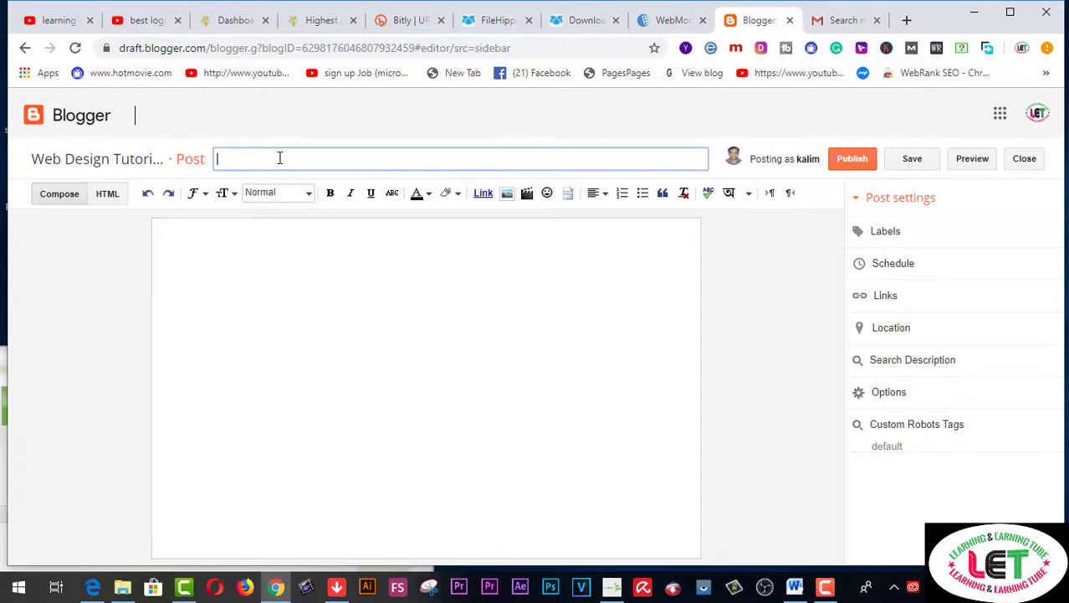
right_click(279, 158)
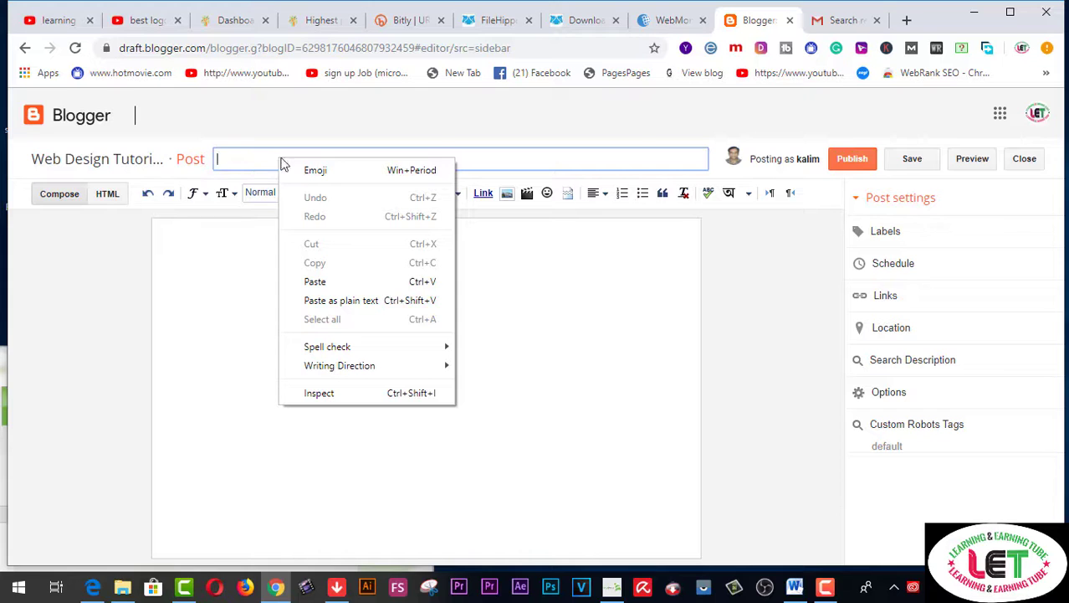
left_click(315, 280)
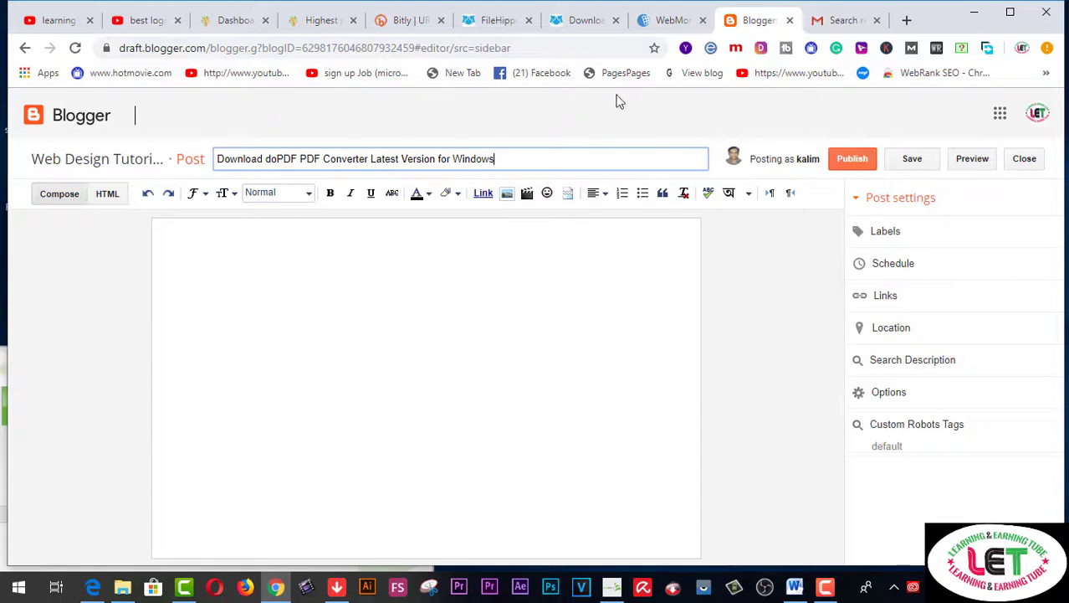
- Copy the doPDF article's body from the opening paragraph through the "Download for Windows – Download" line, including its images
left_click(586, 20)
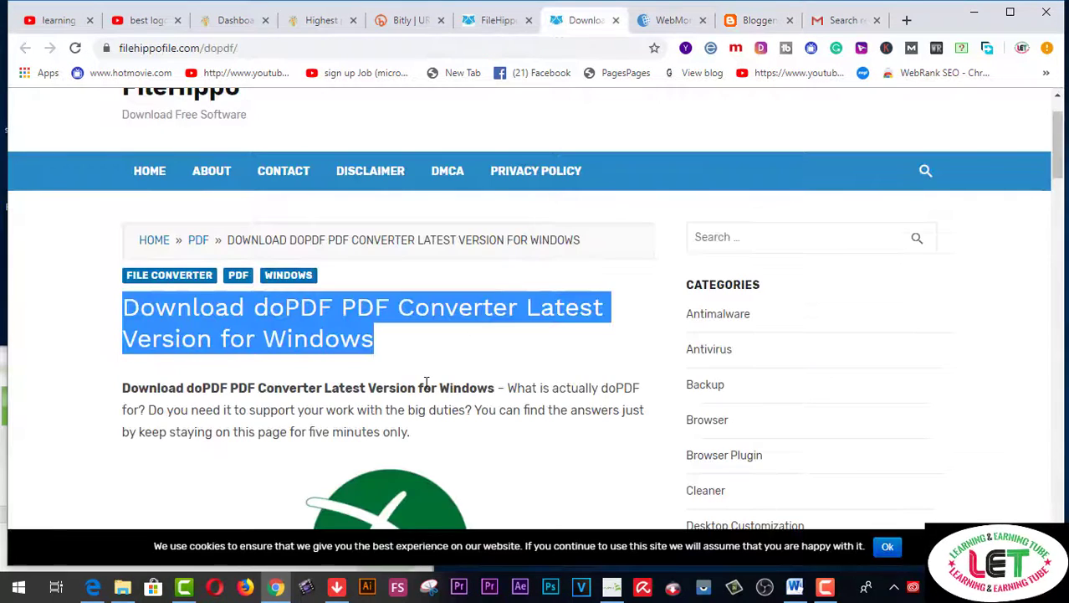
scroll(425, 381, "down", 2)
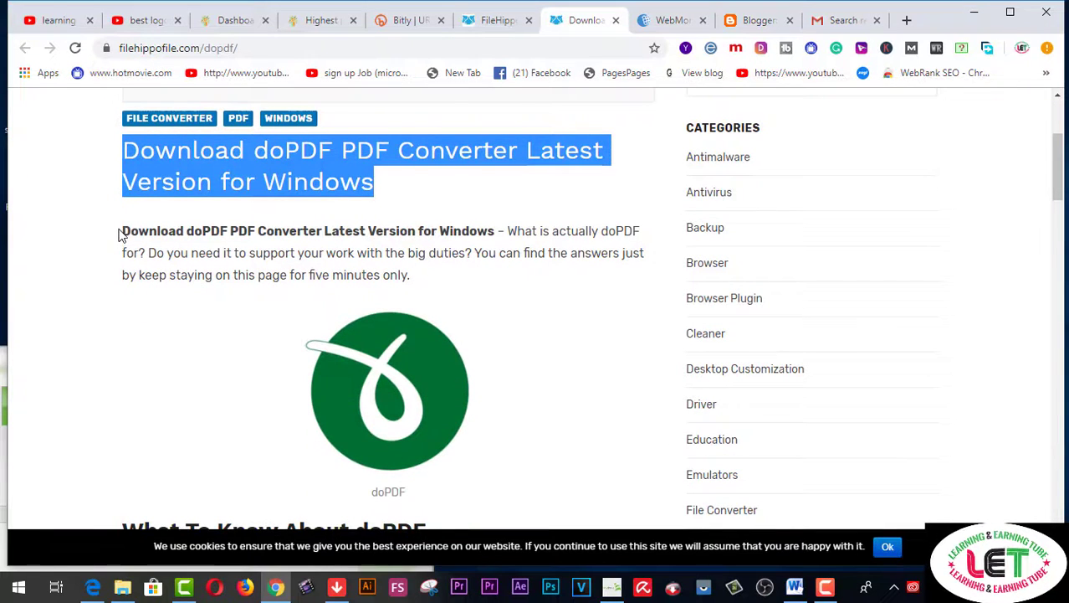
left_click_drag(122, 234, 488, 132)
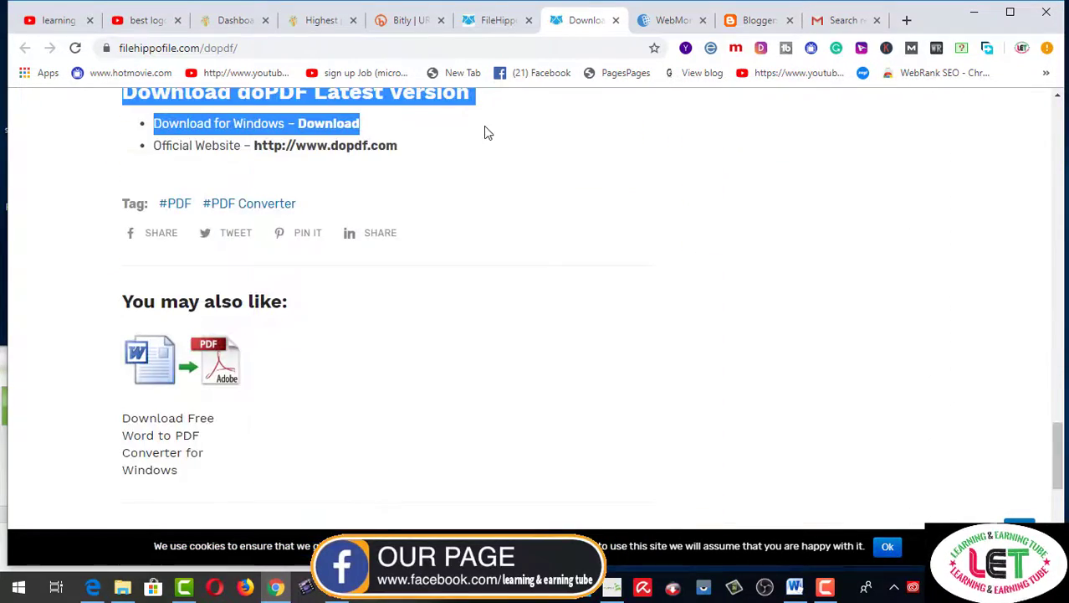
scroll(544, 326, "up", 7)
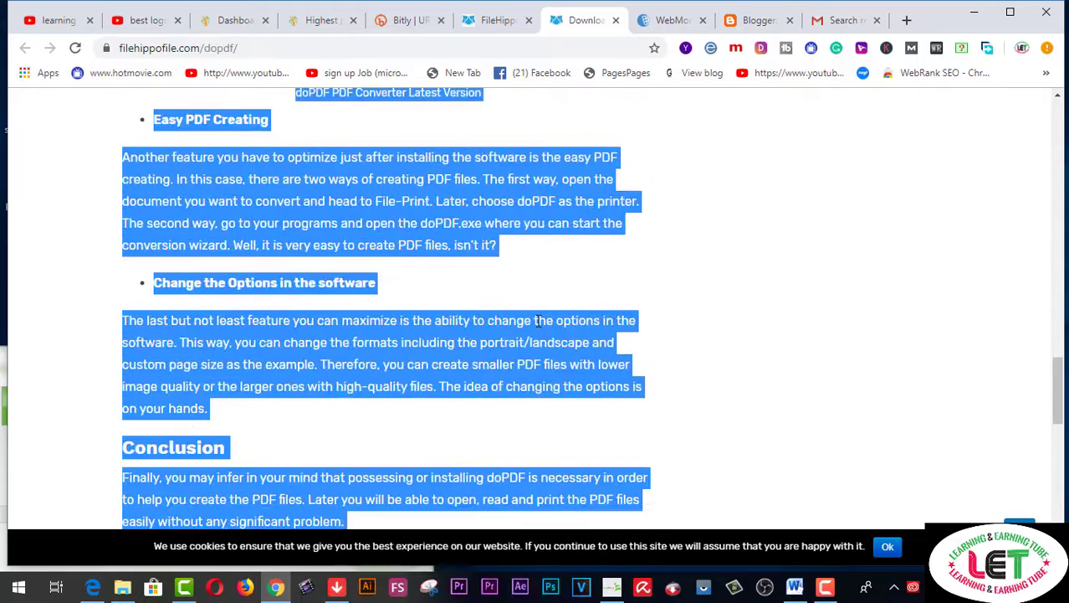
right_click(538, 321)
left_click(576, 332)
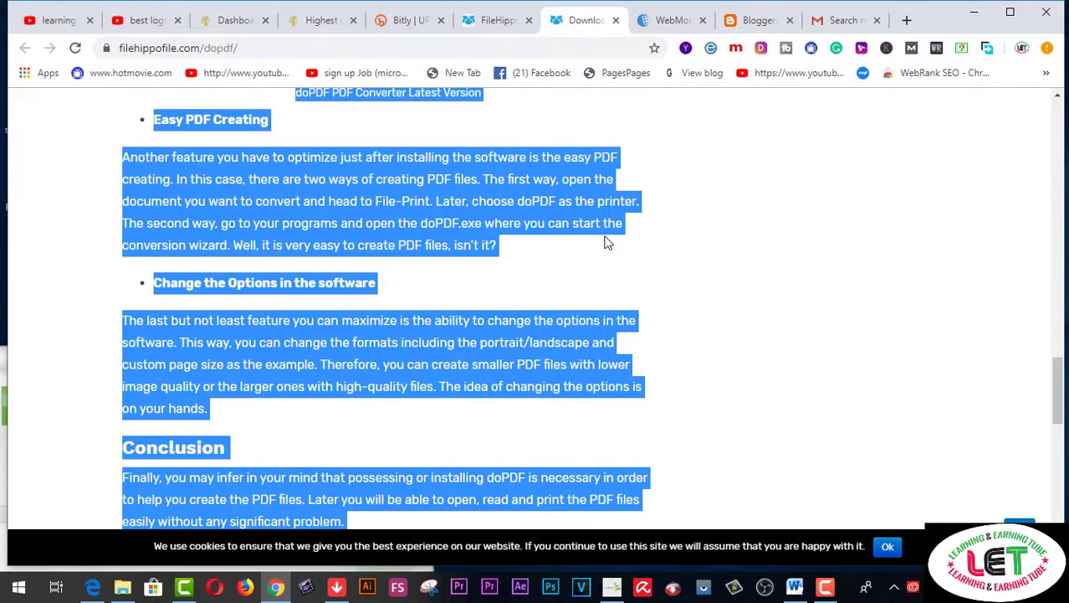
- Paste the copied doPDF article into the body of the Blogger post and check it from the beginning
left_click(756, 22)
left_click(228, 267)
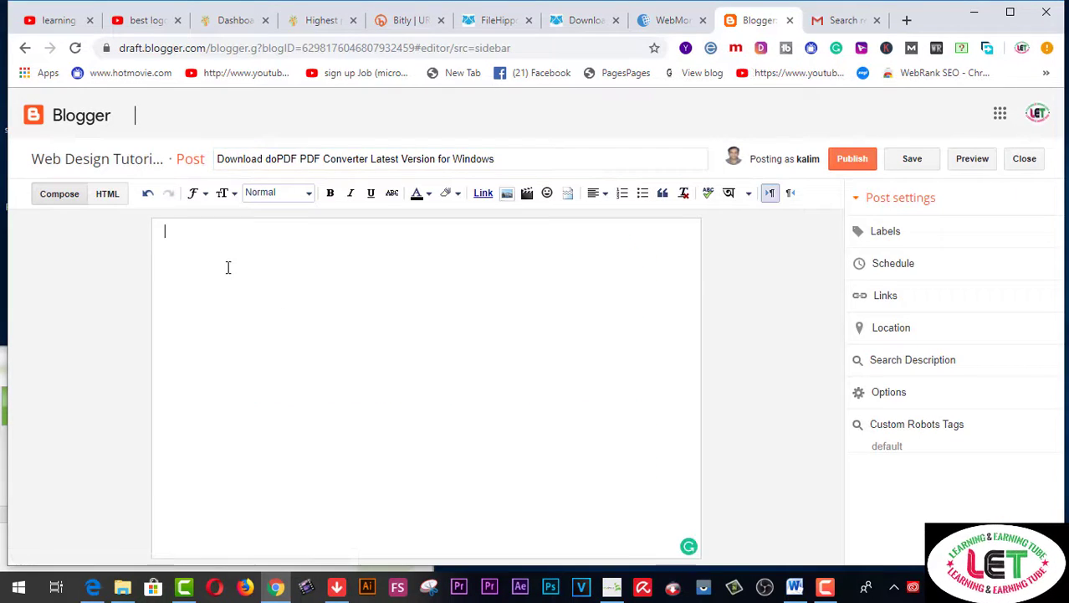
right_click(228, 267)
left_click(262, 388)
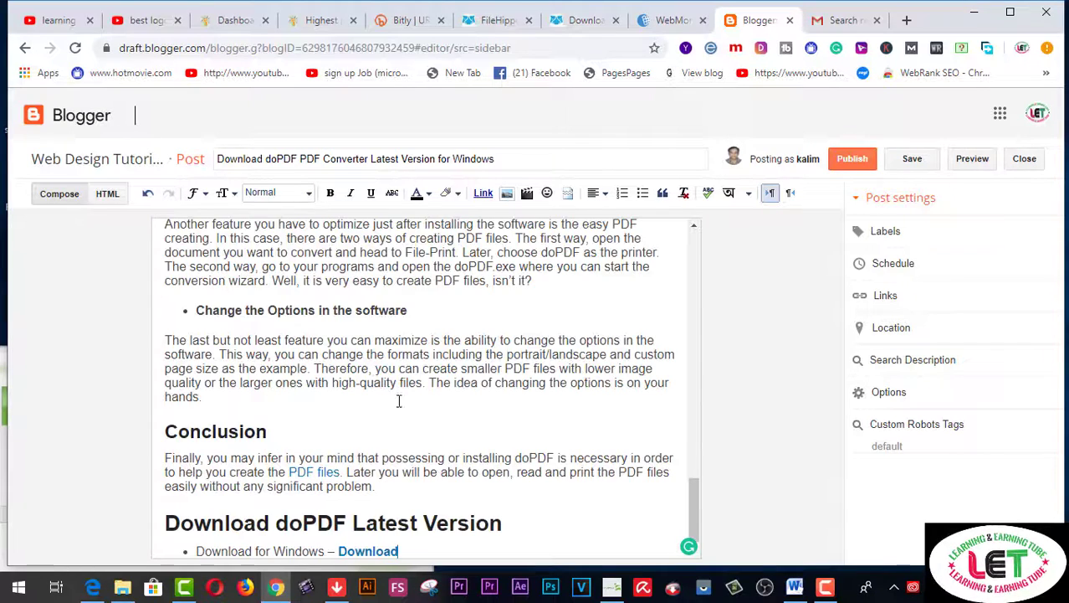
scroll(483, 408, "up", 5)
scroll(484, 407, "up", 10)
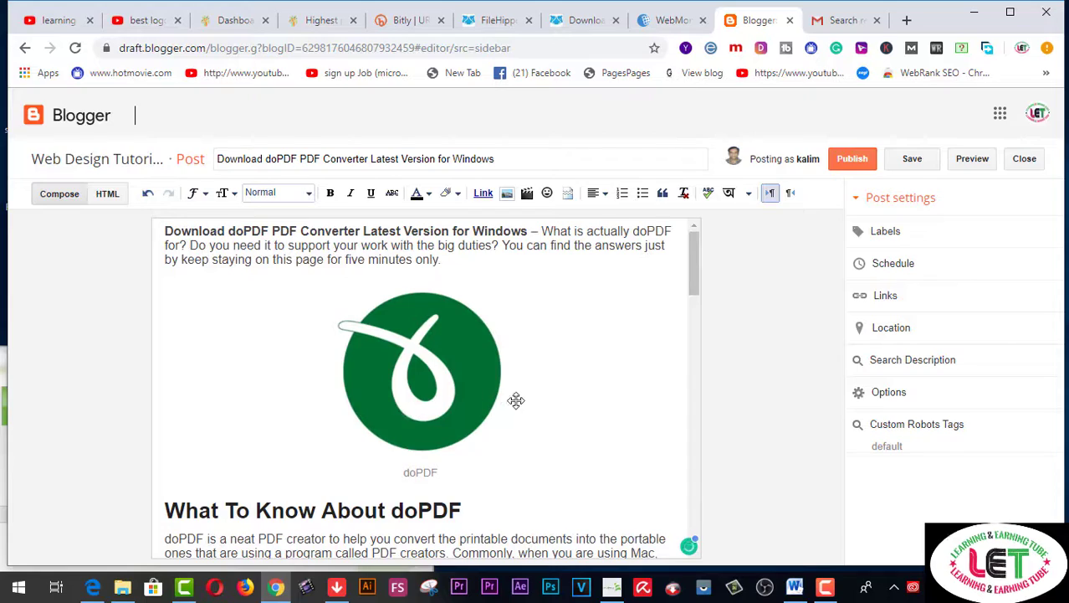
- Add the text "CLICK HERE" on a separate, unbulleted line below "Download for Windows – Download" at the end of the post
scroll(515, 401, "down", 10)
scroll(516, 400, "down", 10)
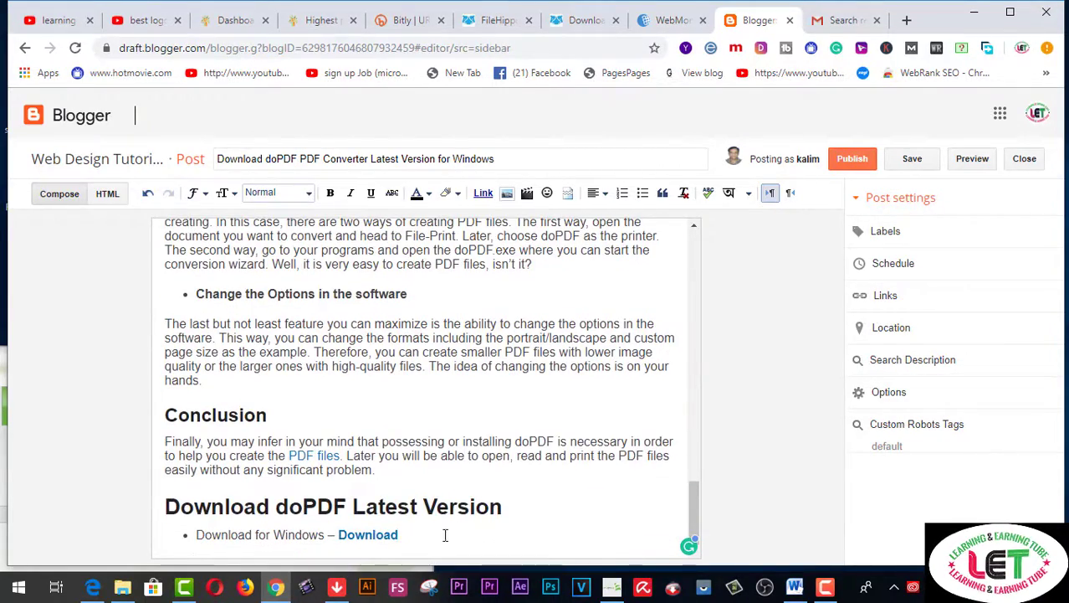
scroll(435, 529, "down", 1)
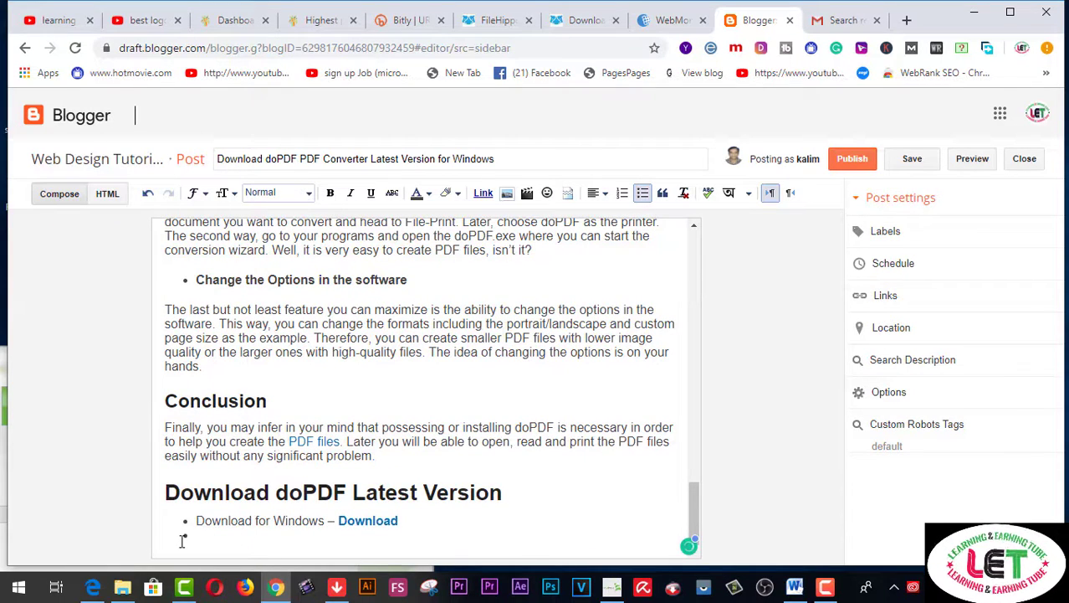
key("Return")
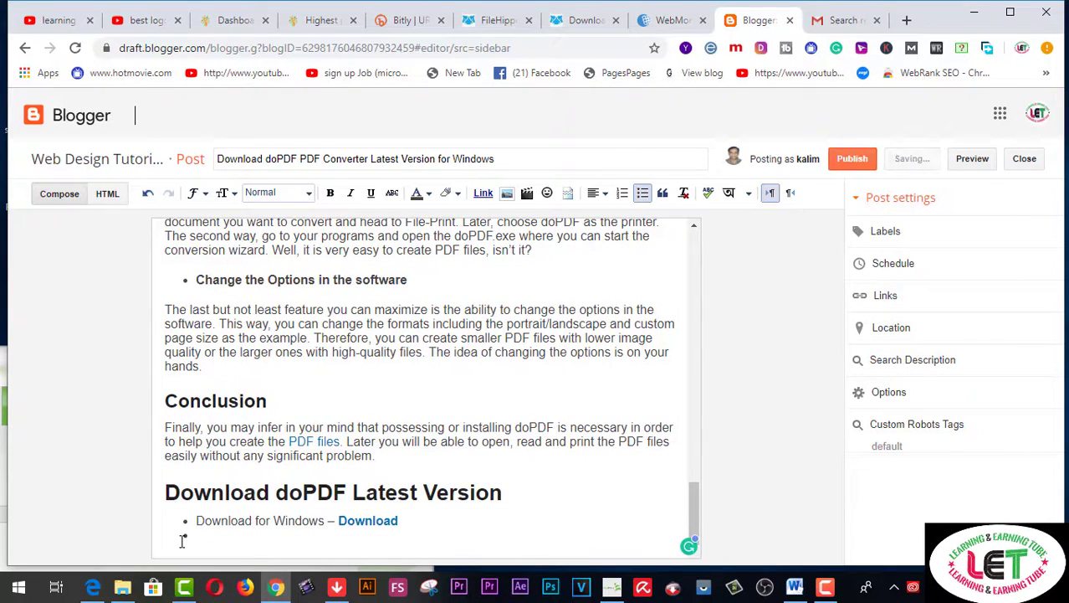
key("BackSpace")
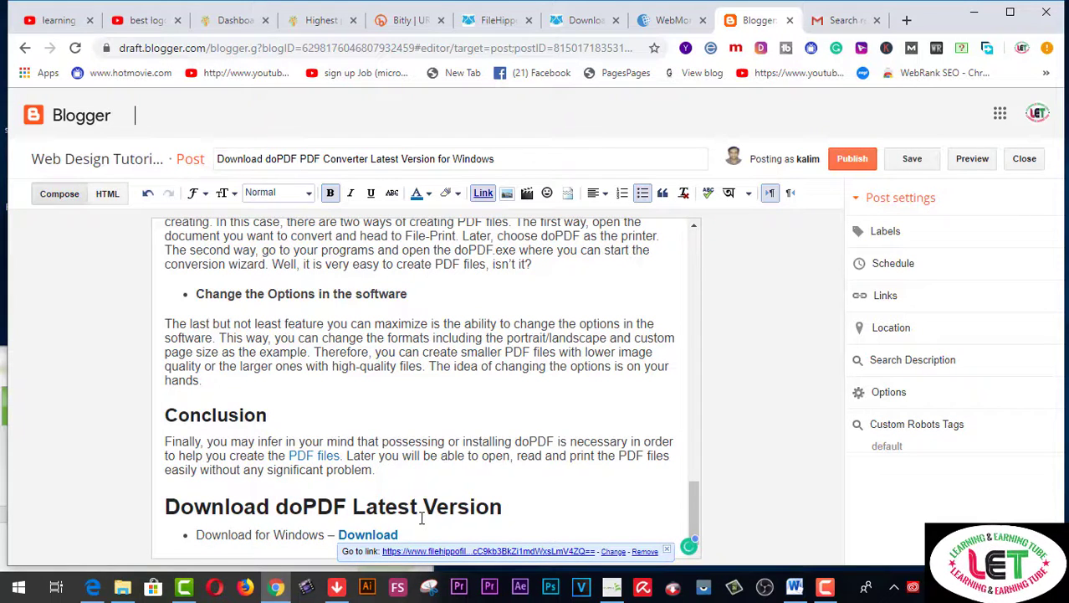
key("Return")
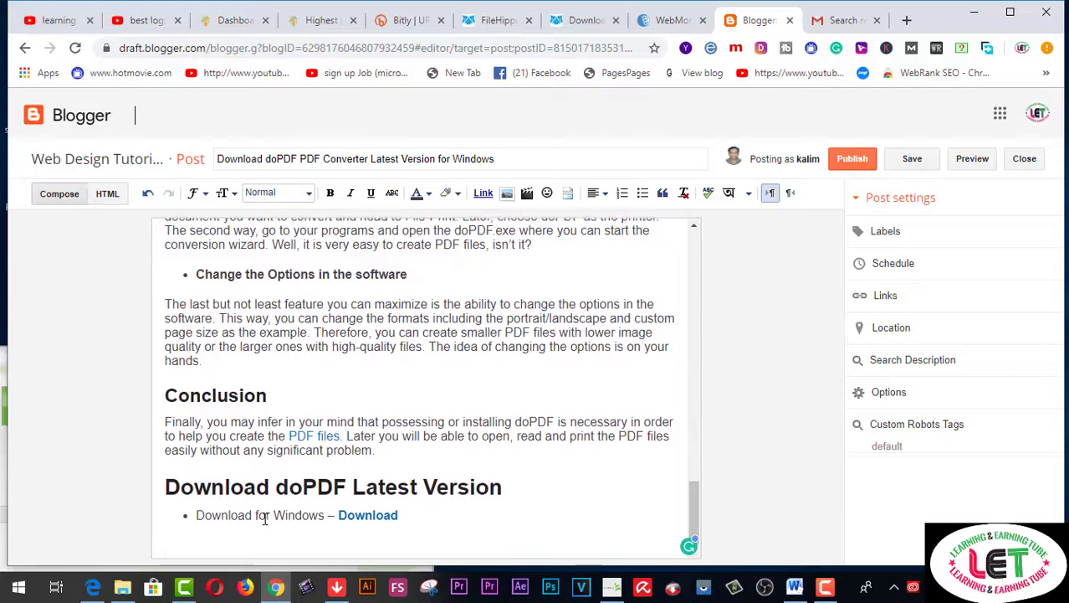
key("Return")
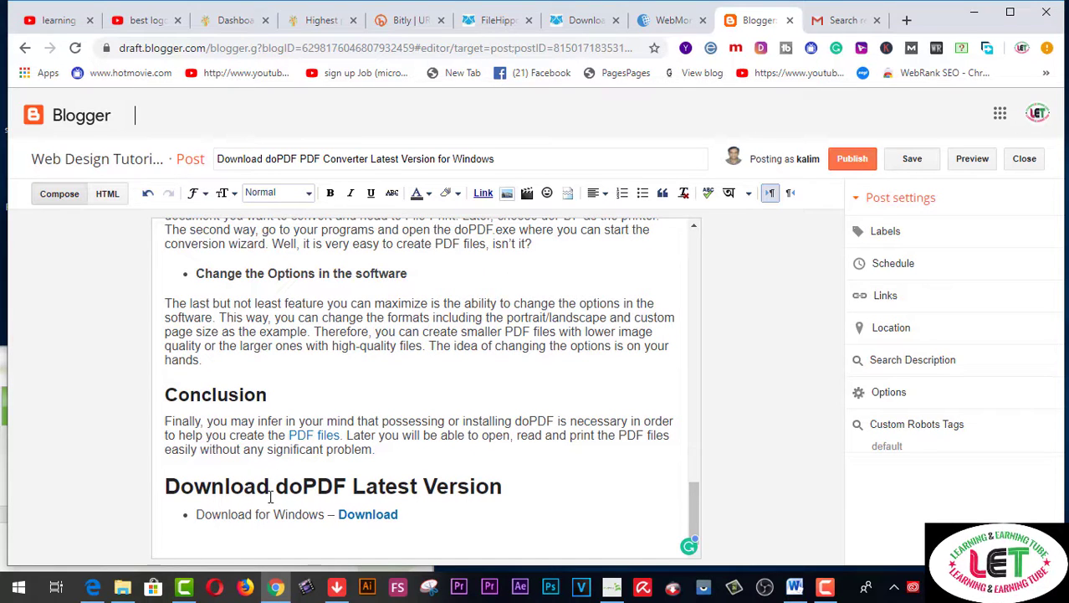
type("CLICK HERE")
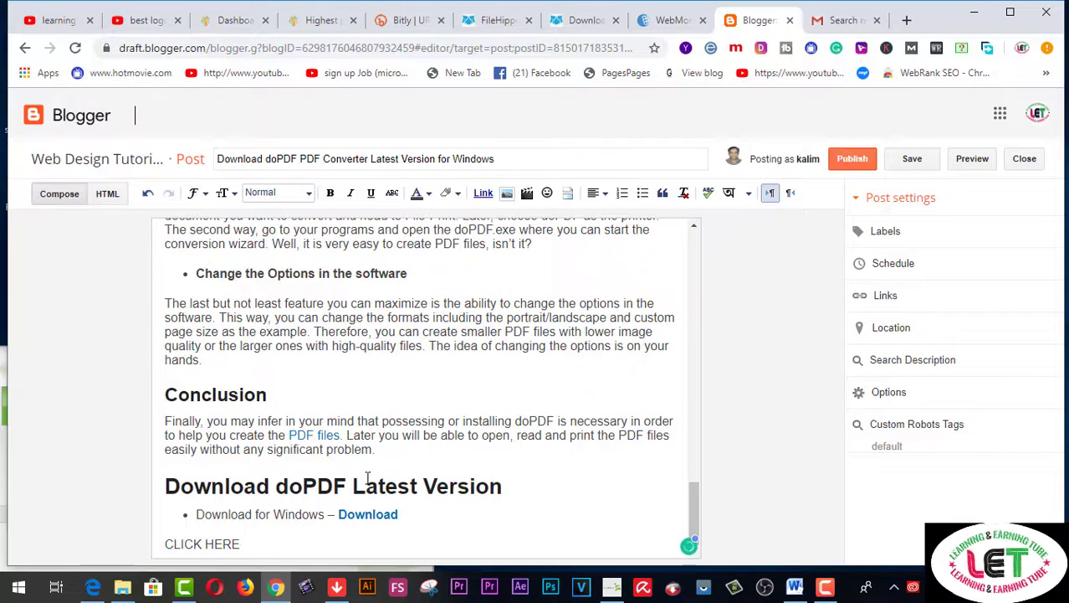
- Open the link settings for the "CLICK HERE" text at the end of the post
left_click_drag(260, 543, 165, 542)
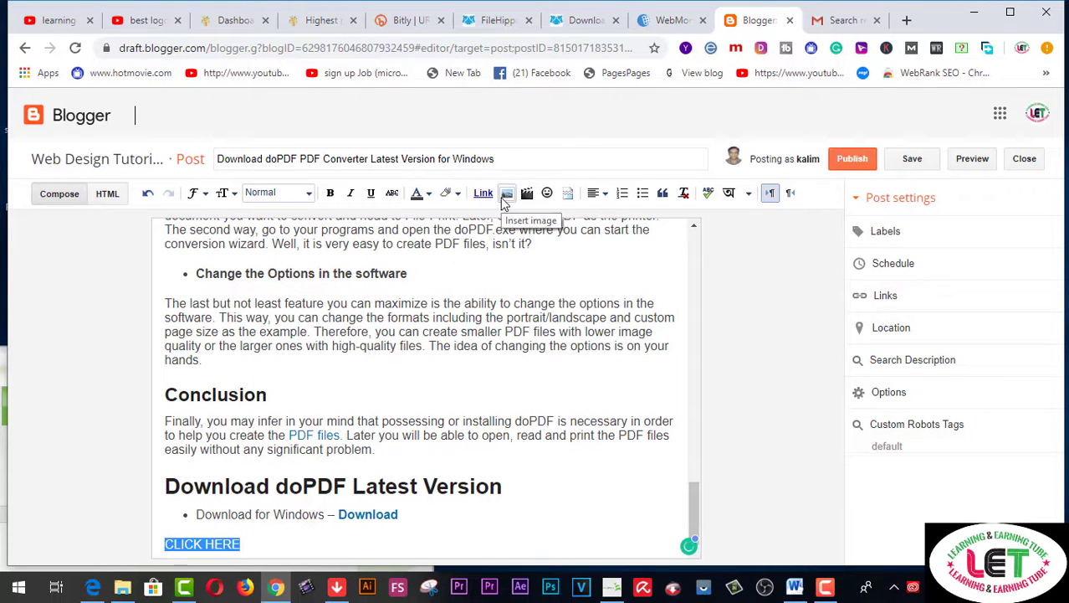
left_click(486, 198)
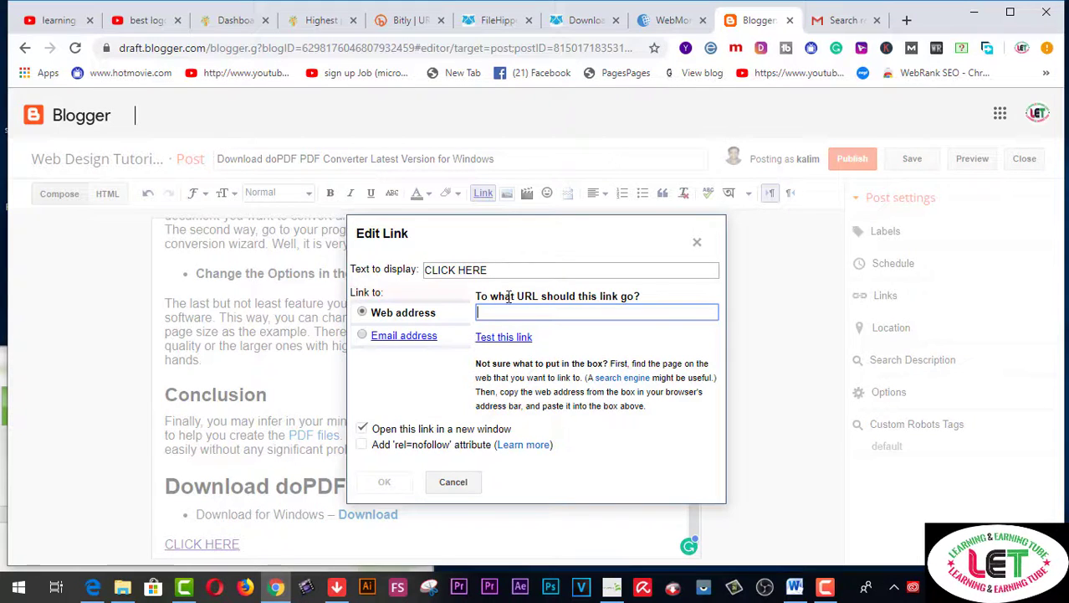
left_click_drag(527, 238, 770, 159)
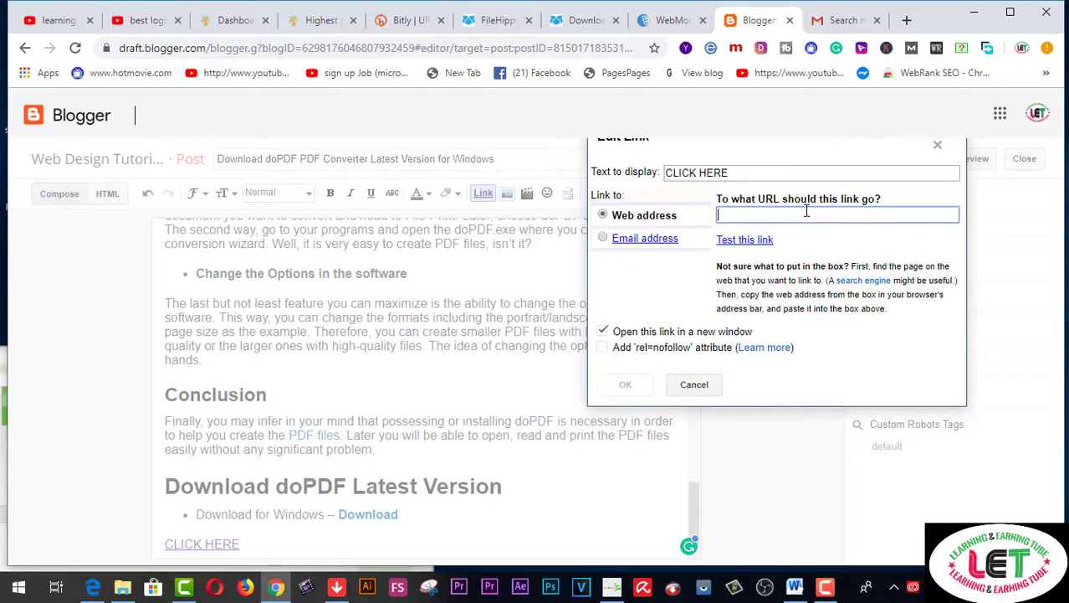
- Copy the web address filehippofile.com/dopdf/ from the doPDF article page
left_click(588, 31)
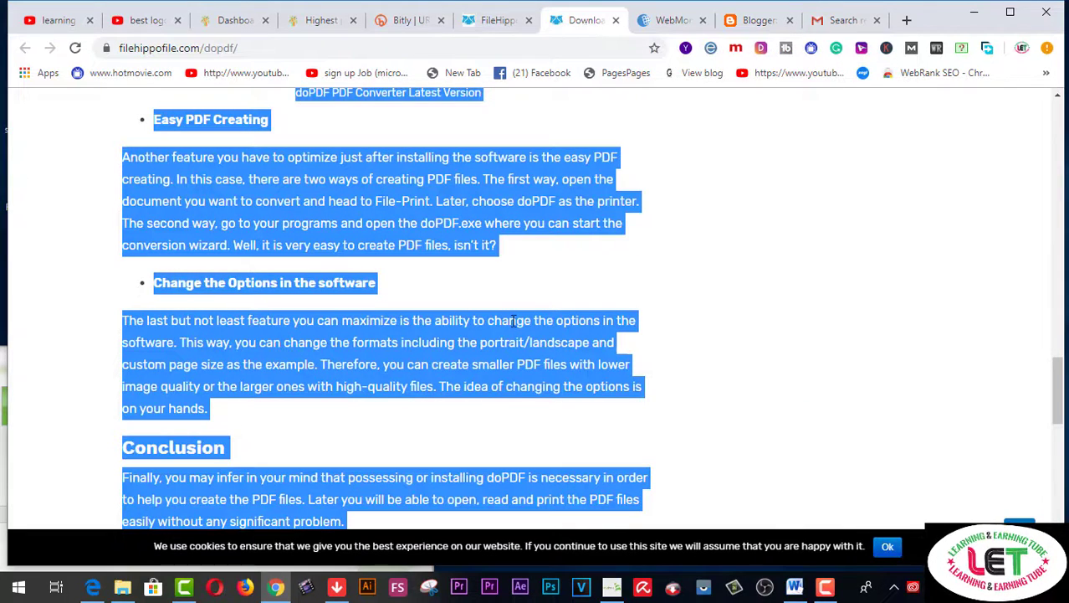
scroll(513, 321, "up", 15)
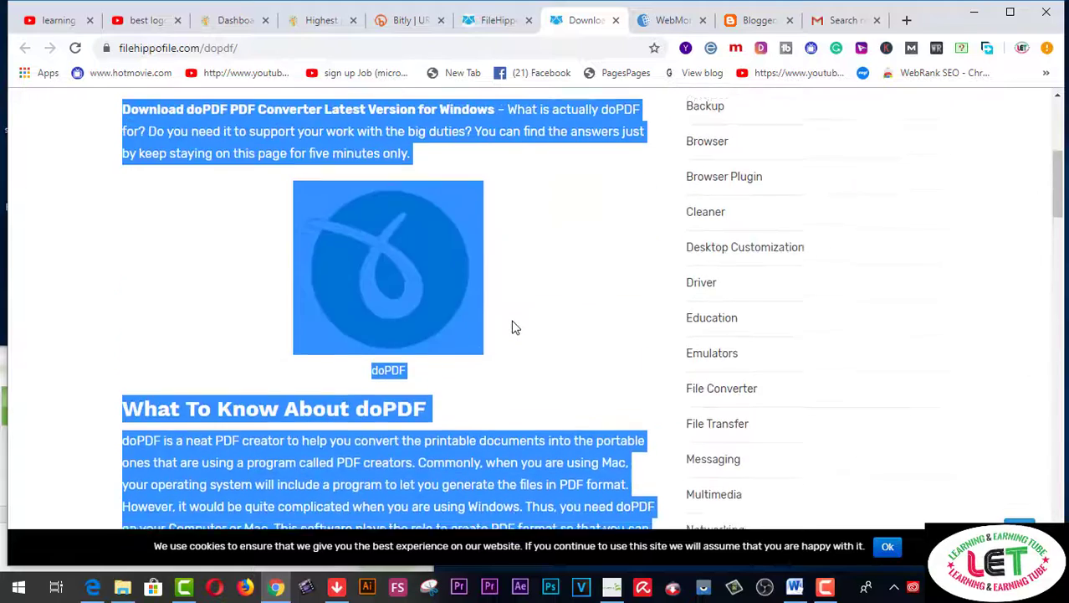
scroll(513, 325, "up", 4)
scroll(390, 424, "down", 2)
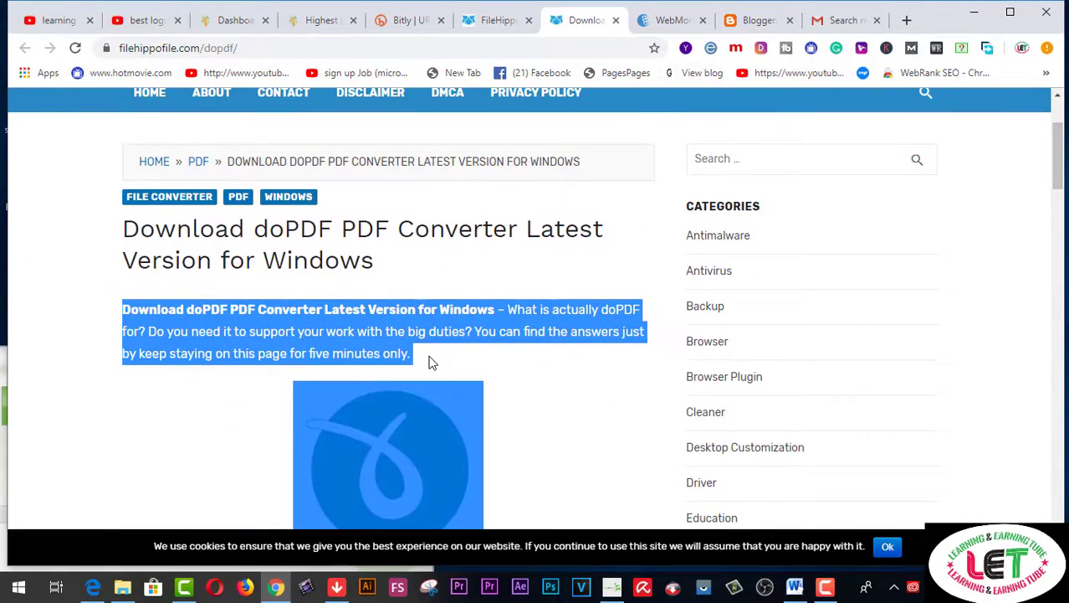
left_click_drag(238, 48, 120, 59)
right_click(137, 46)
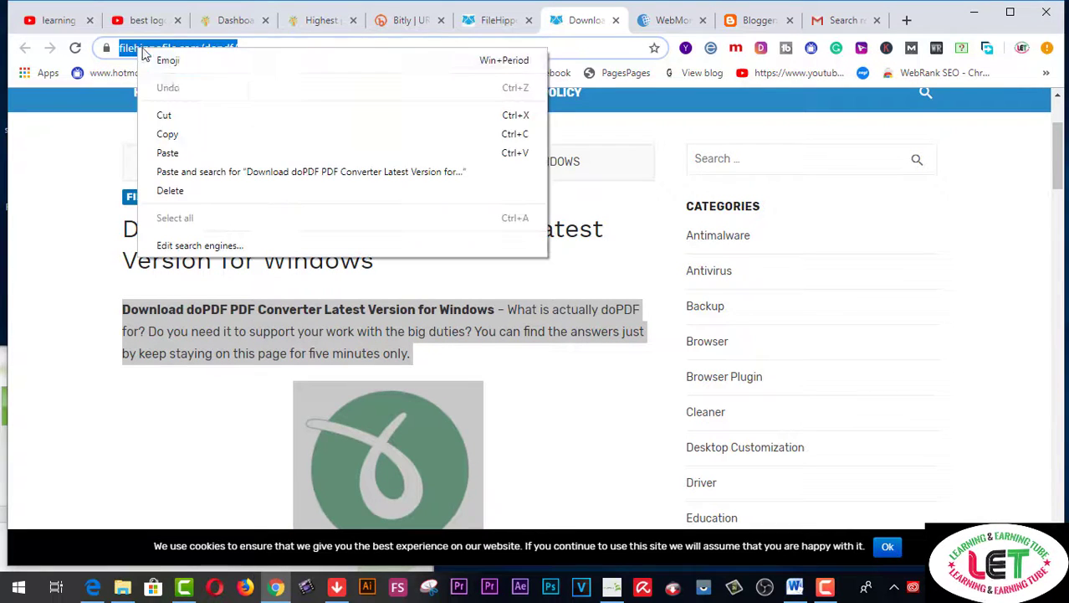
left_click(164, 136)
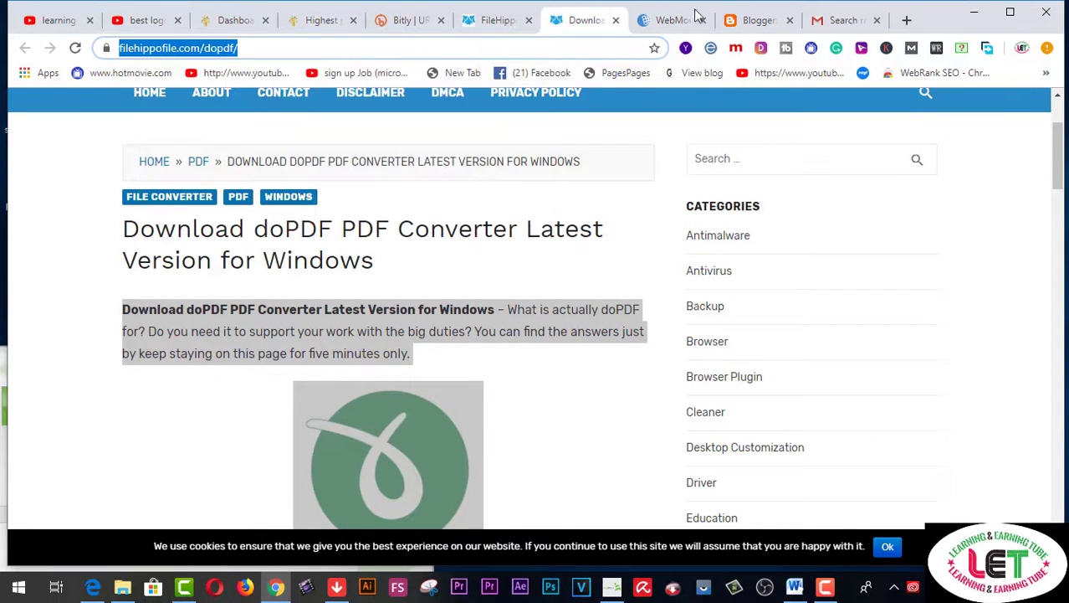
left_click(751, 21)
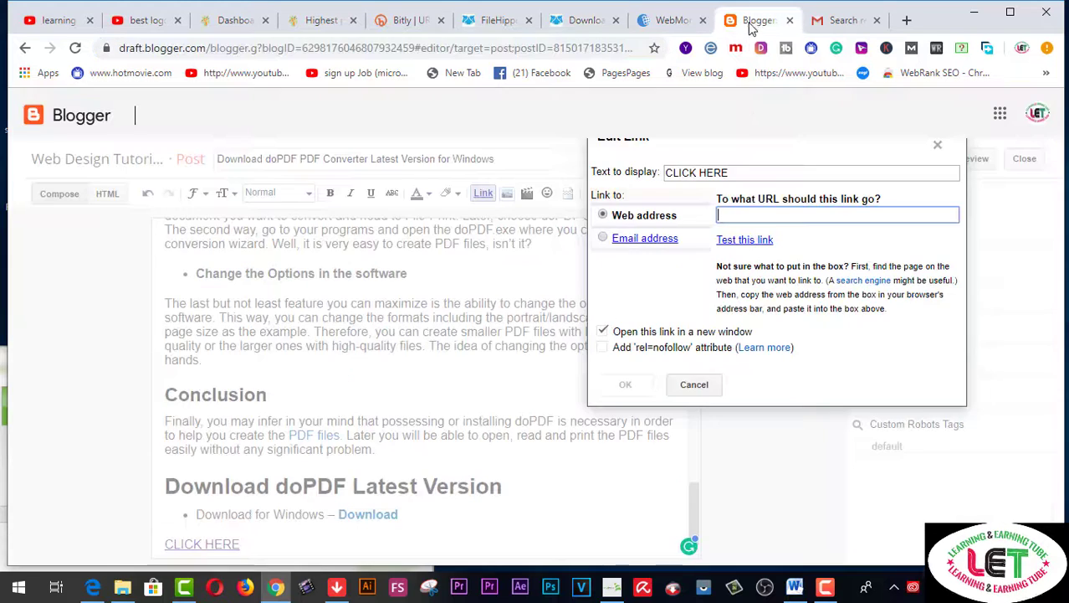
right_click(751, 218)
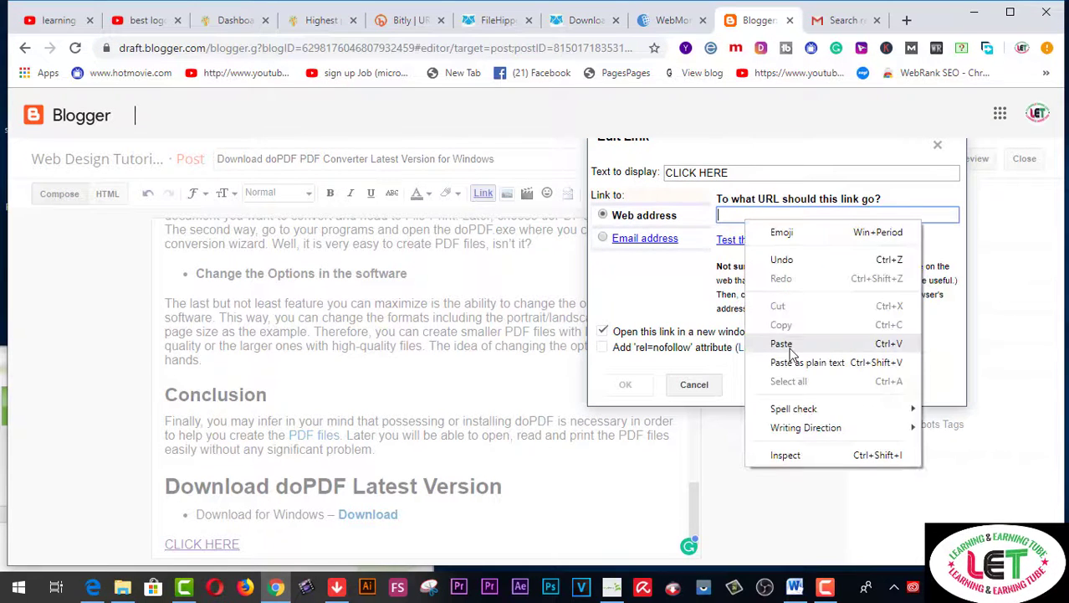
left_click(798, 341)
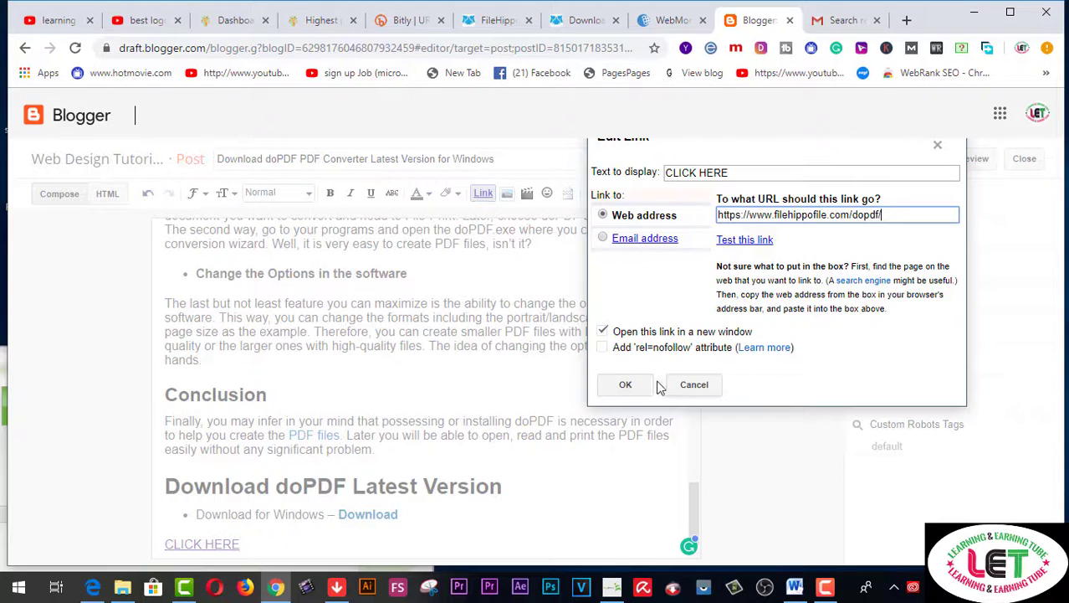
left_click(628, 386)
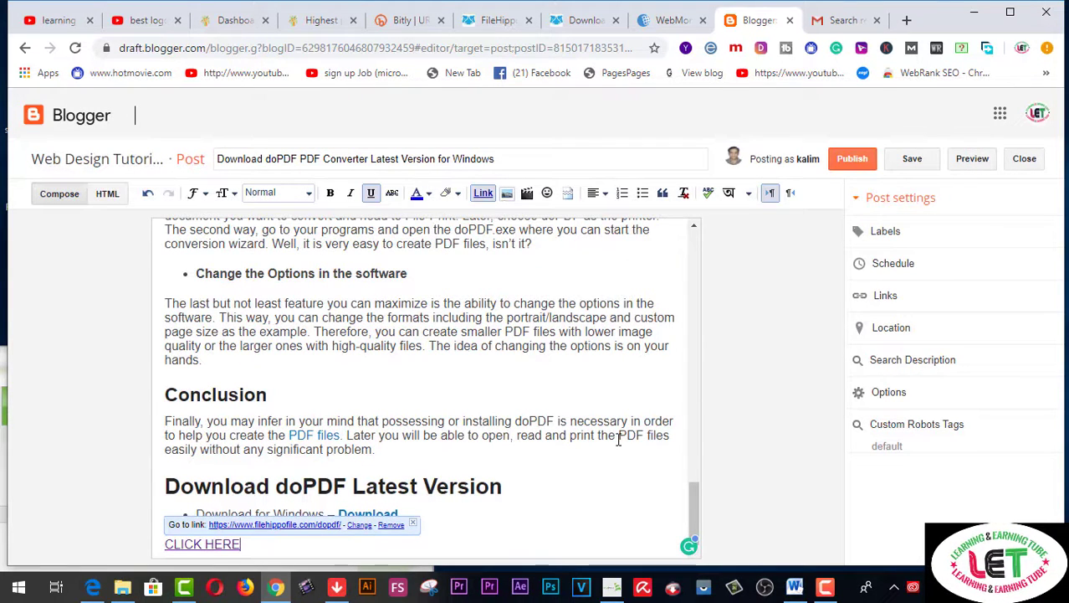
left_click(413, 523)
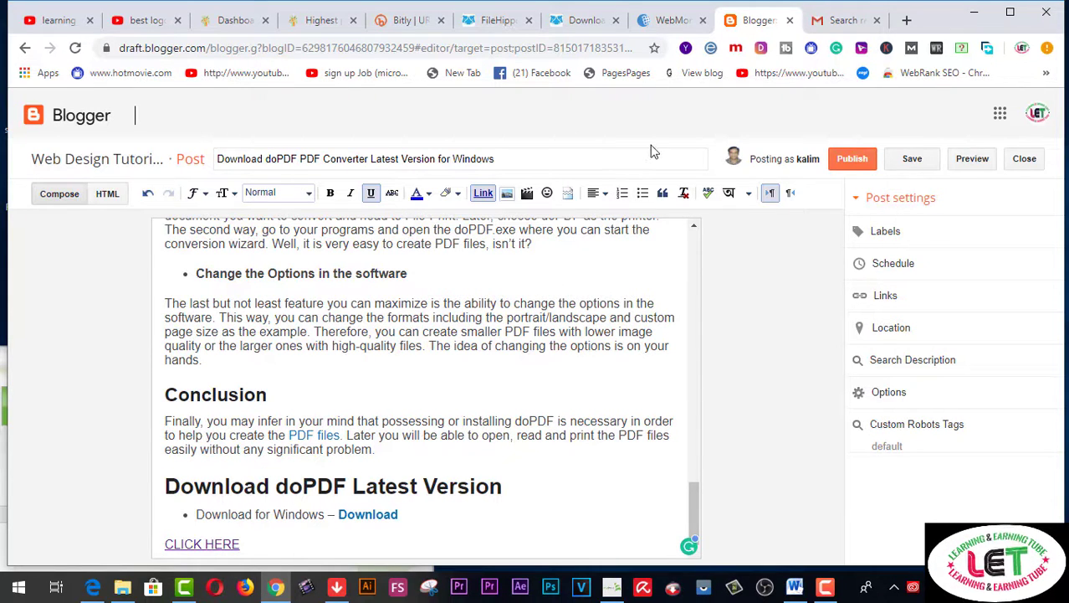
- Copy the doPDF article's web address again from the FileHippo page
left_click(586, 20)
right_click(232, 51)
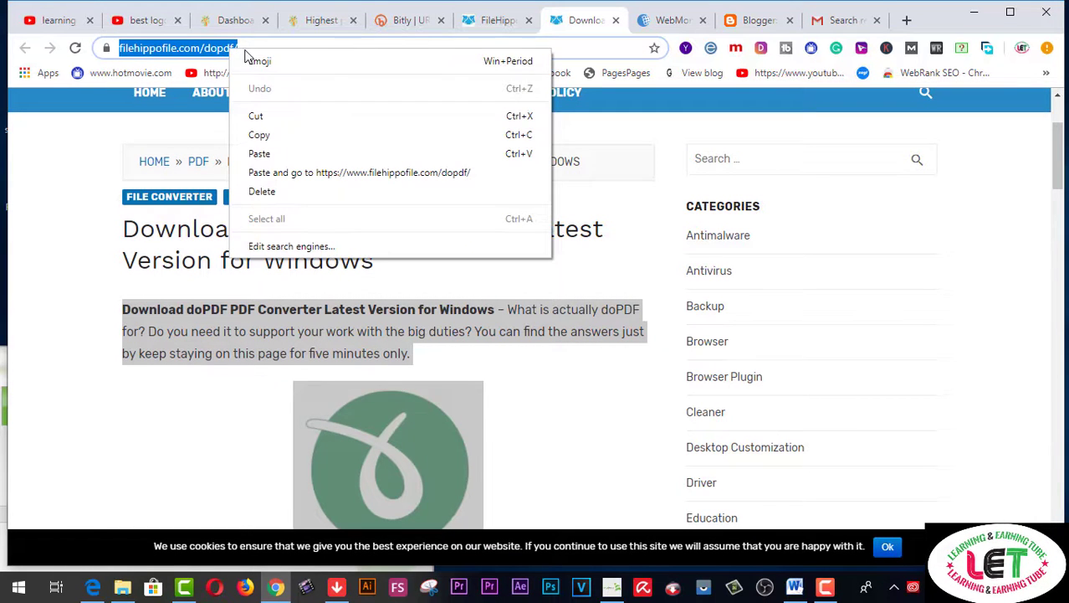
left_click(276, 135)
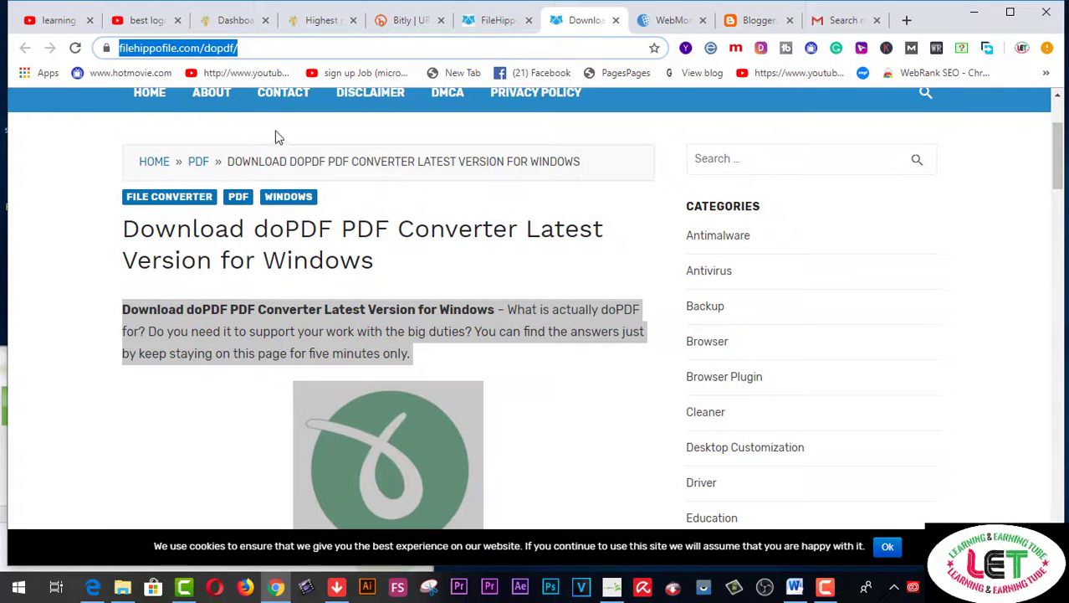
left_click(313, 23)
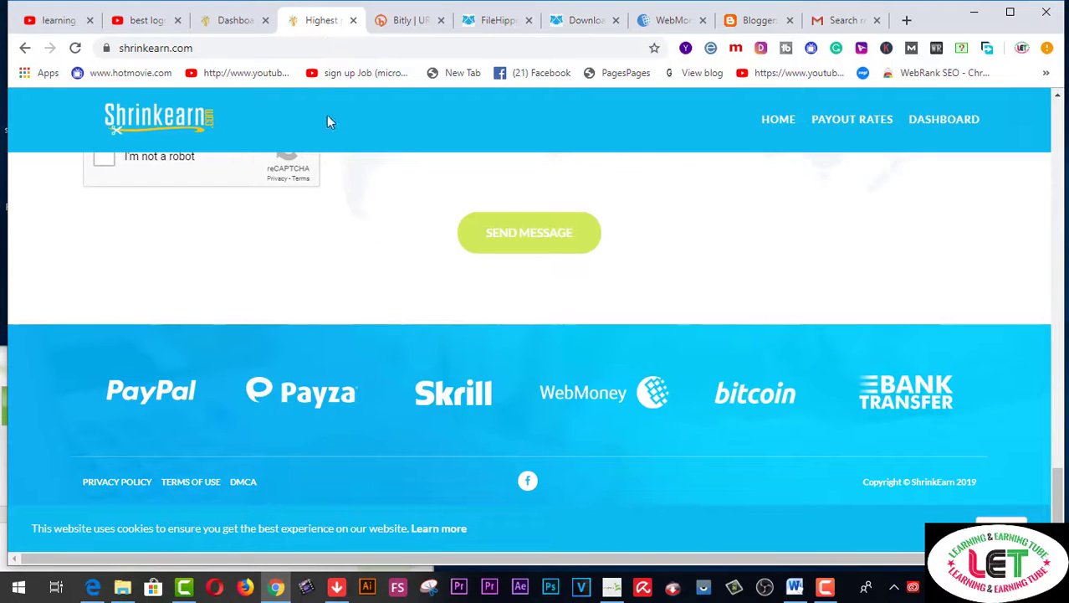
left_click(239, 23)
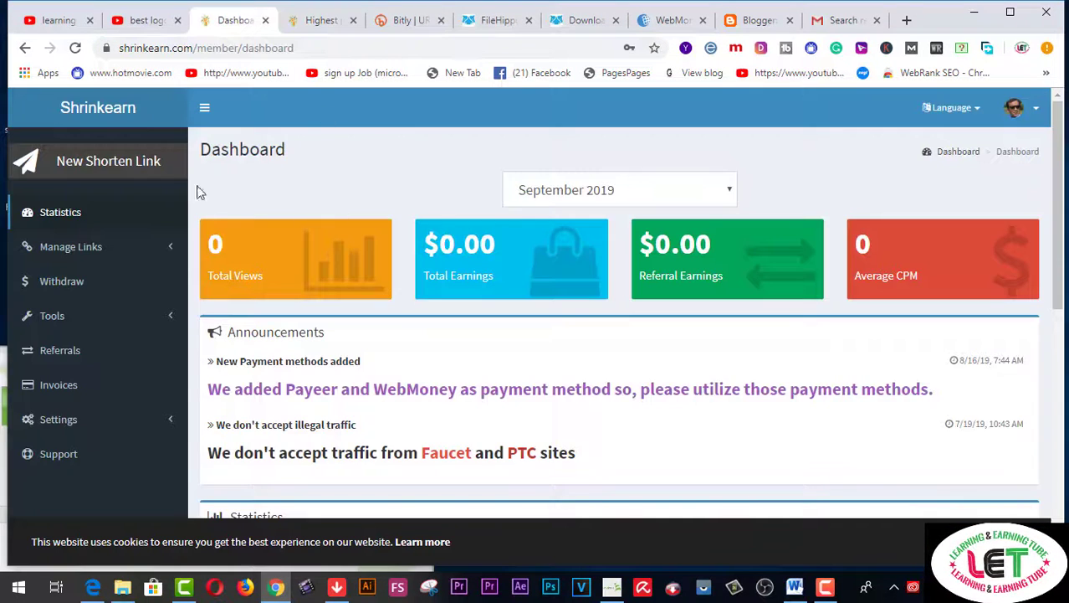
left_click(113, 167)
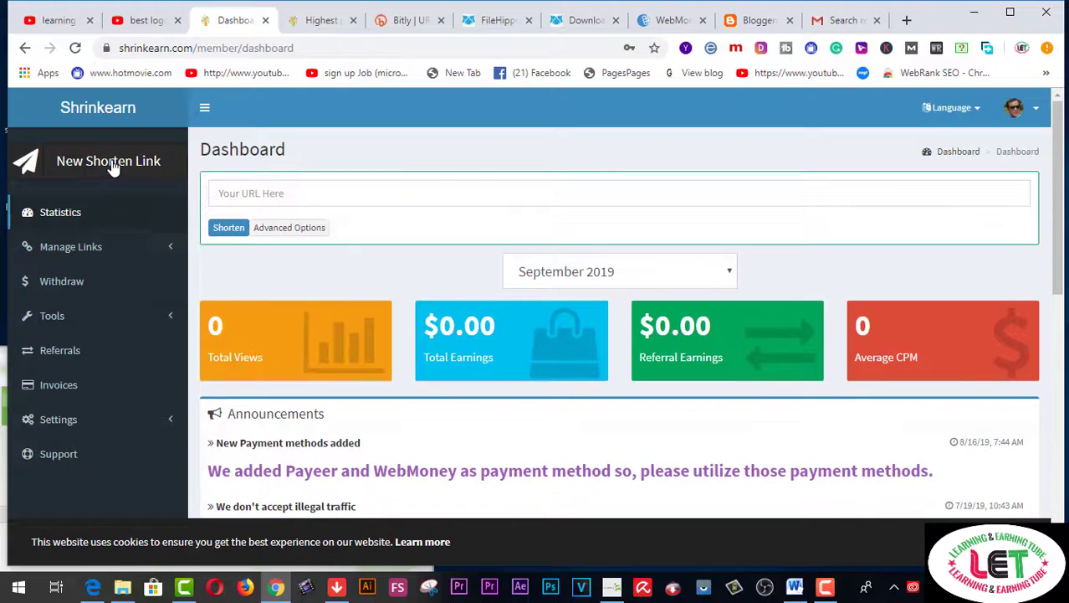
left_click(252, 191)
right_click(252, 190)
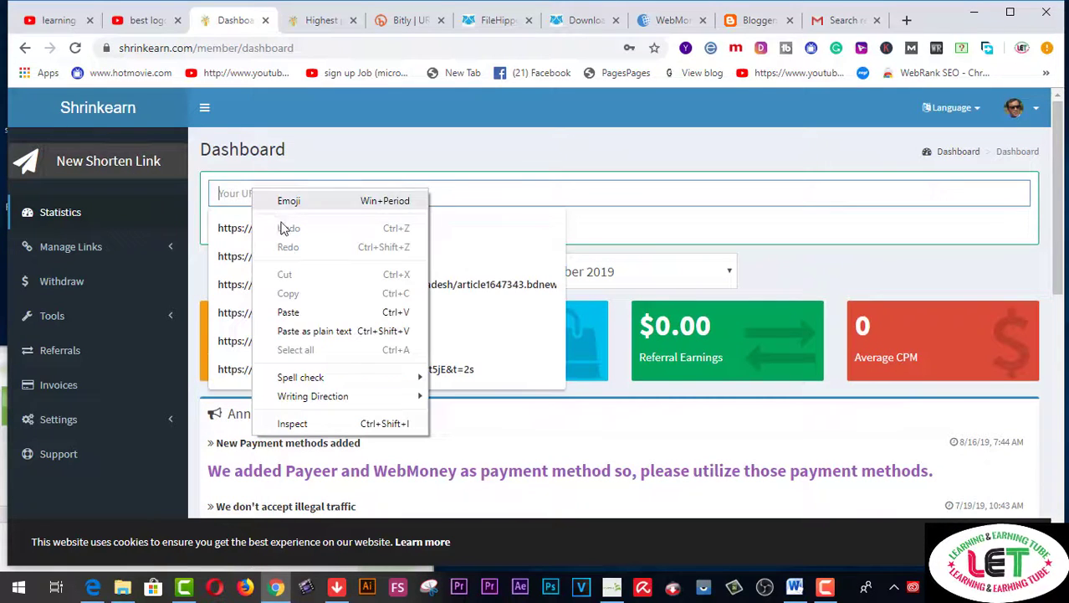
left_click(288, 313)
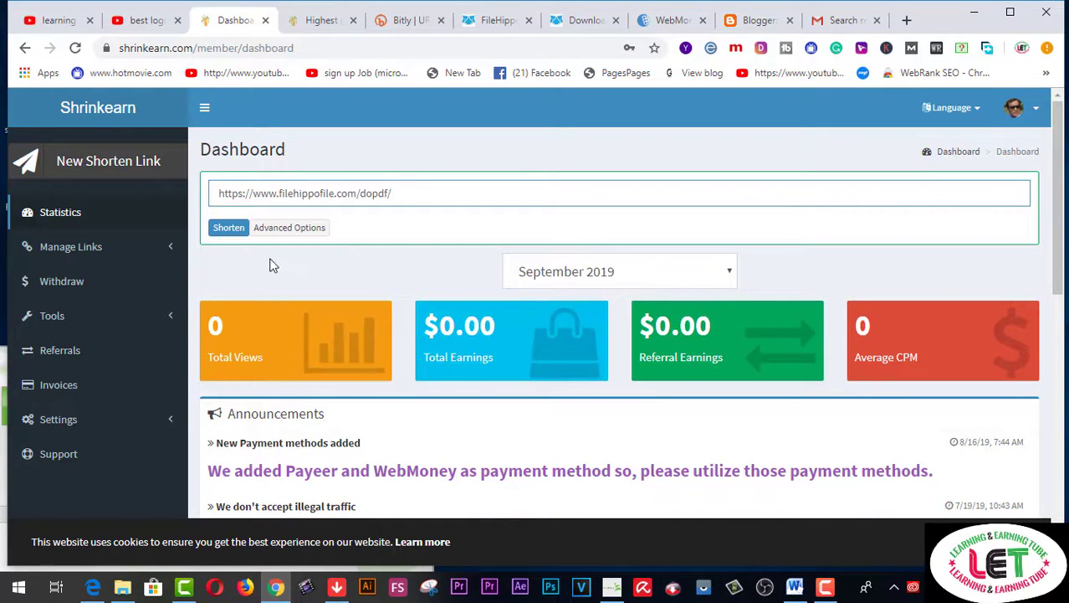
left_click(227, 229)
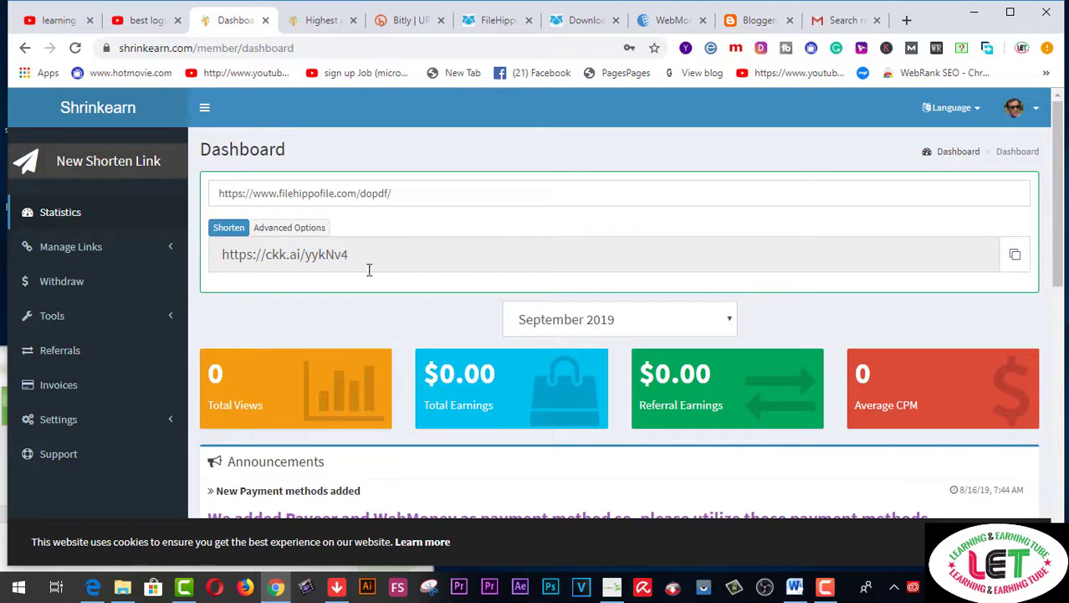
left_click(1012, 256)
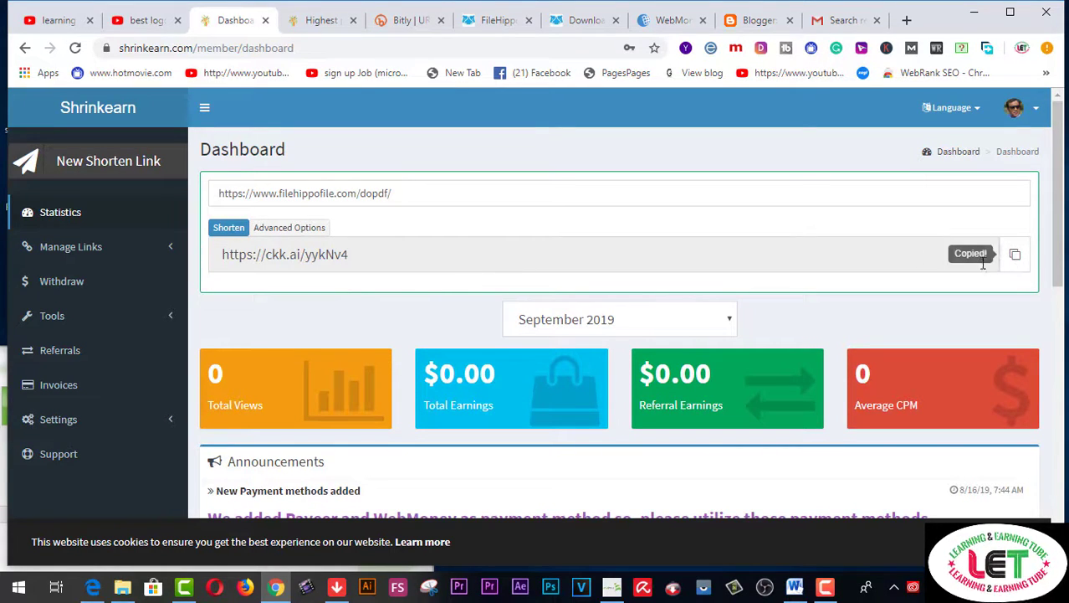
left_click(409, 24)
scroll(401, 296, "down", 4)
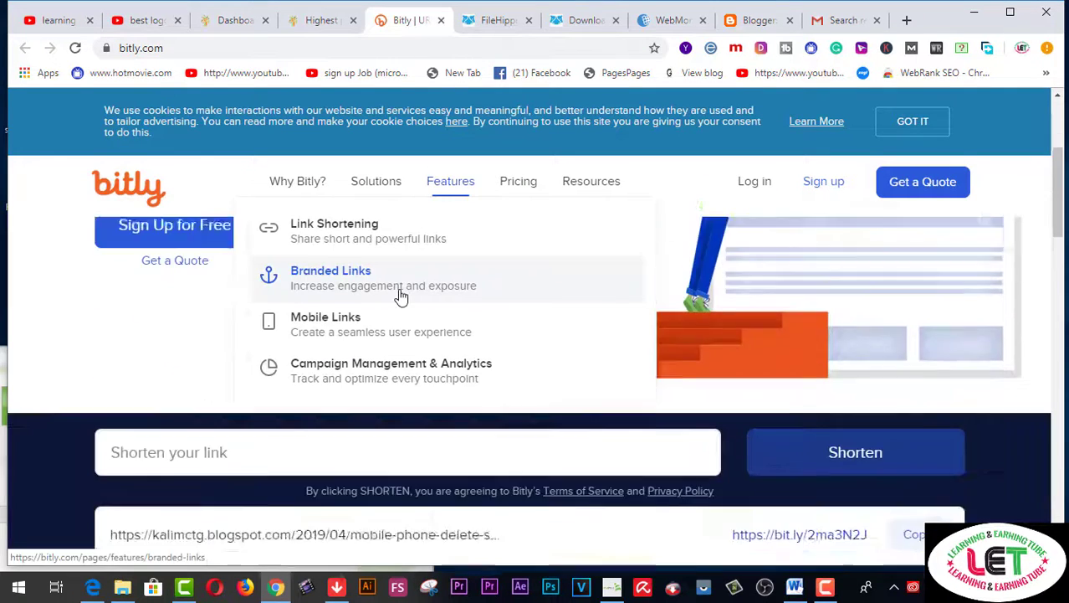
left_click(190, 309)
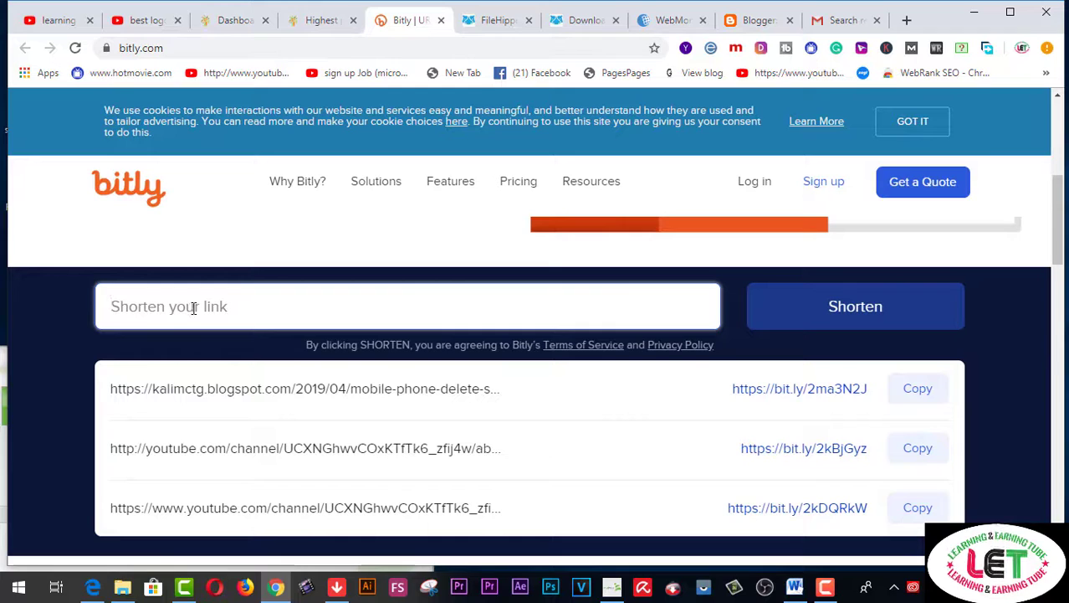
right_click(193, 308)
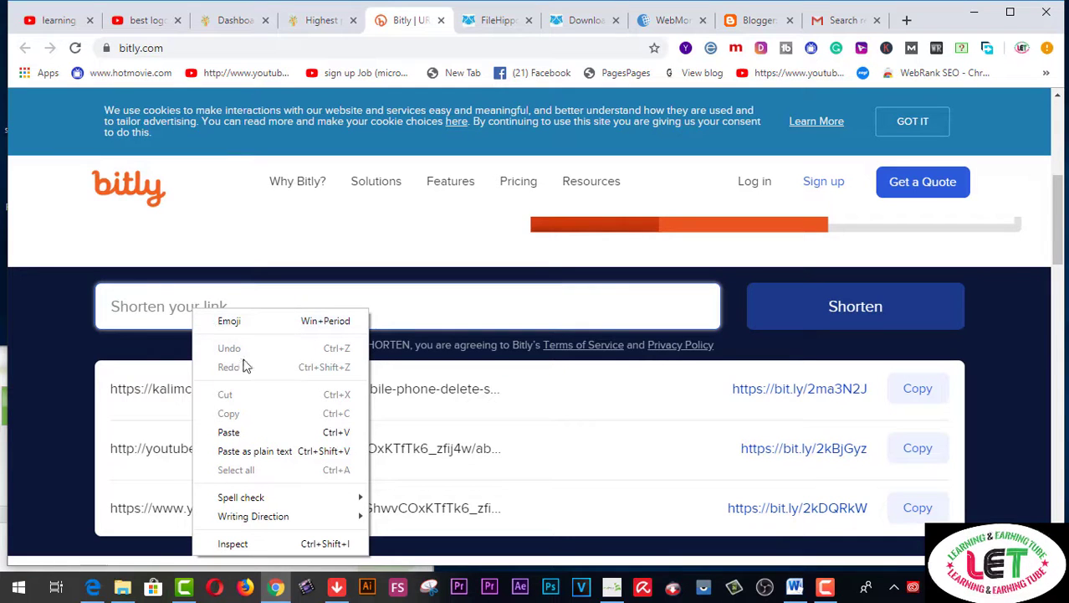
left_click(239, 431)
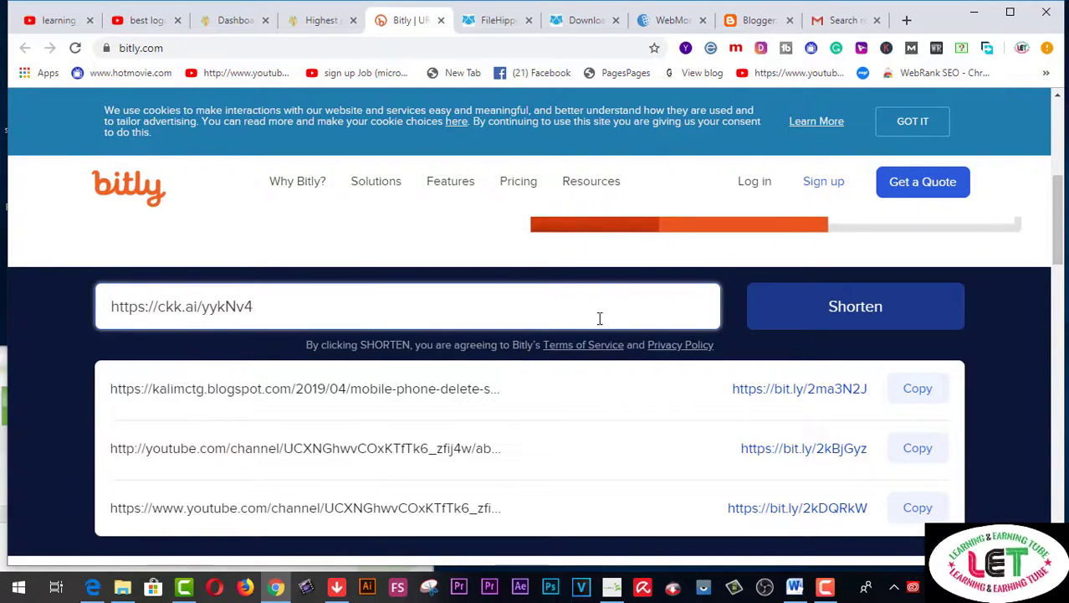
left_click(877, 308)
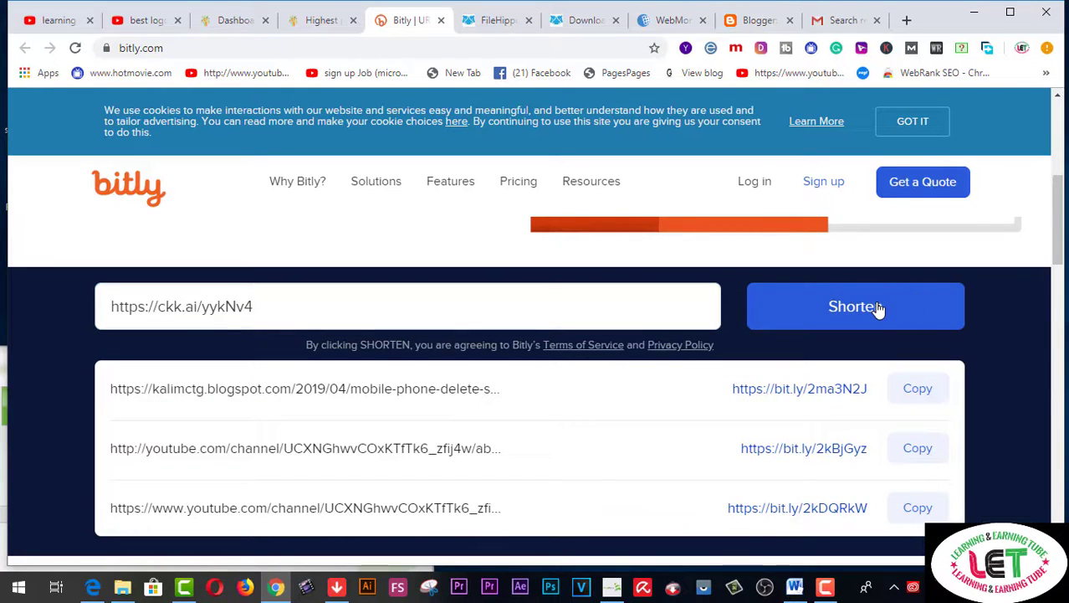
left_click(855, 306)
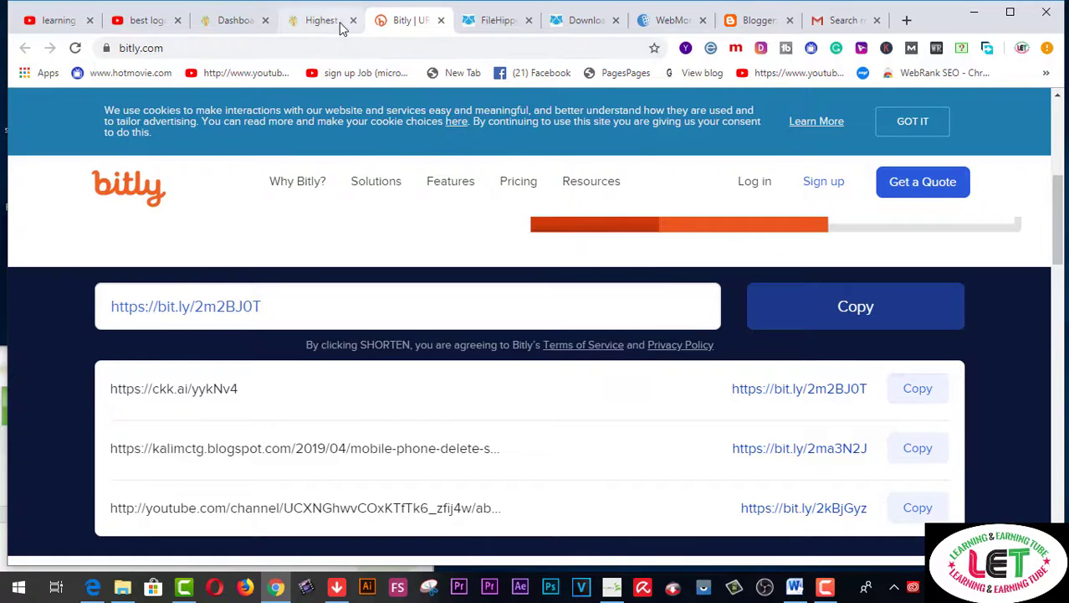
left_click(240, 22)
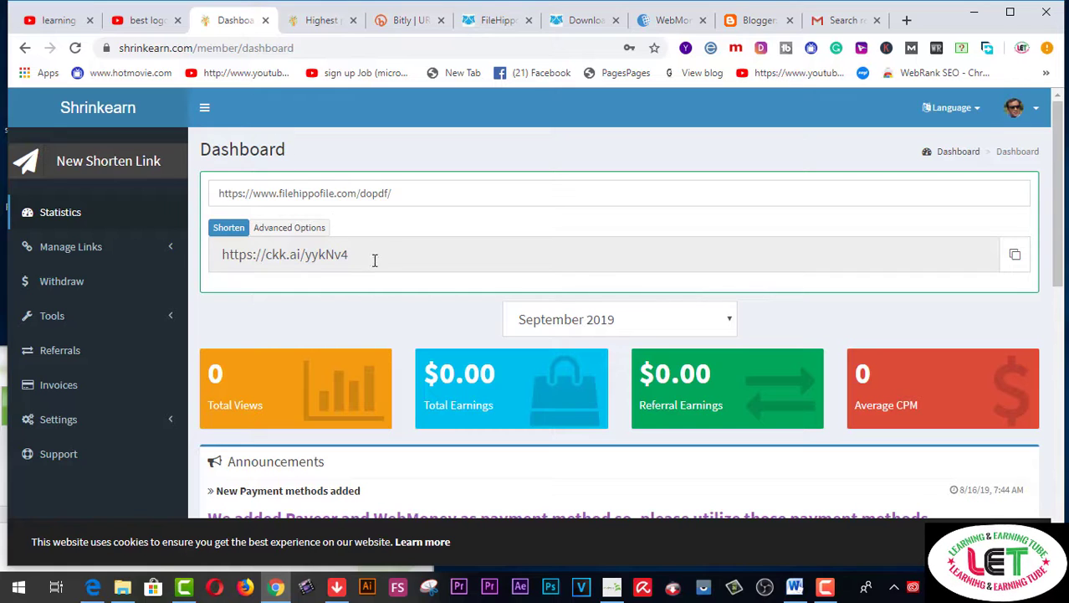
left_click(1015, 255)
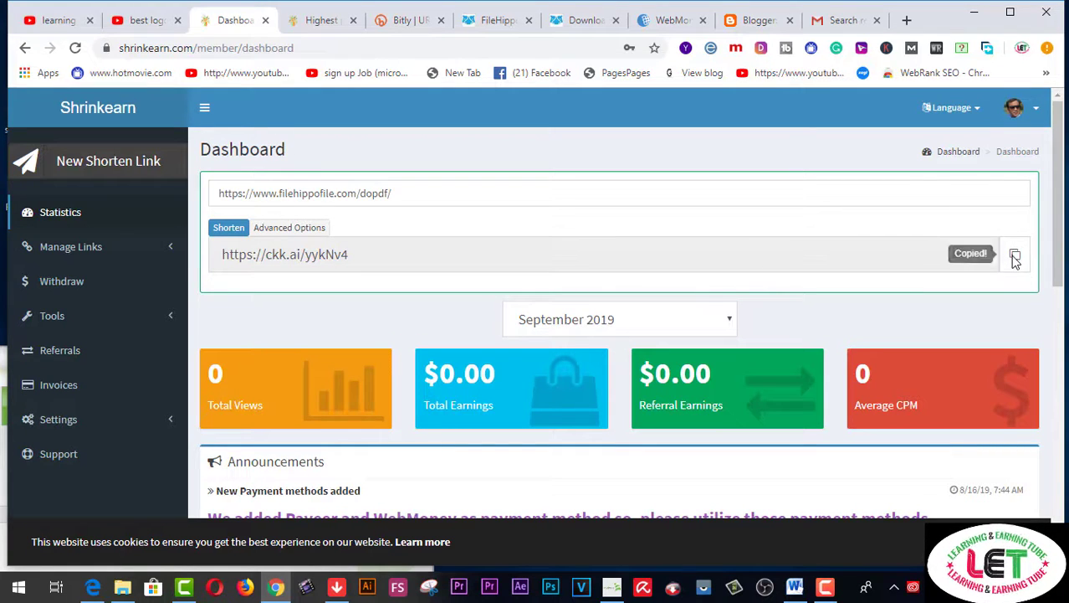
left_click(361, 251)
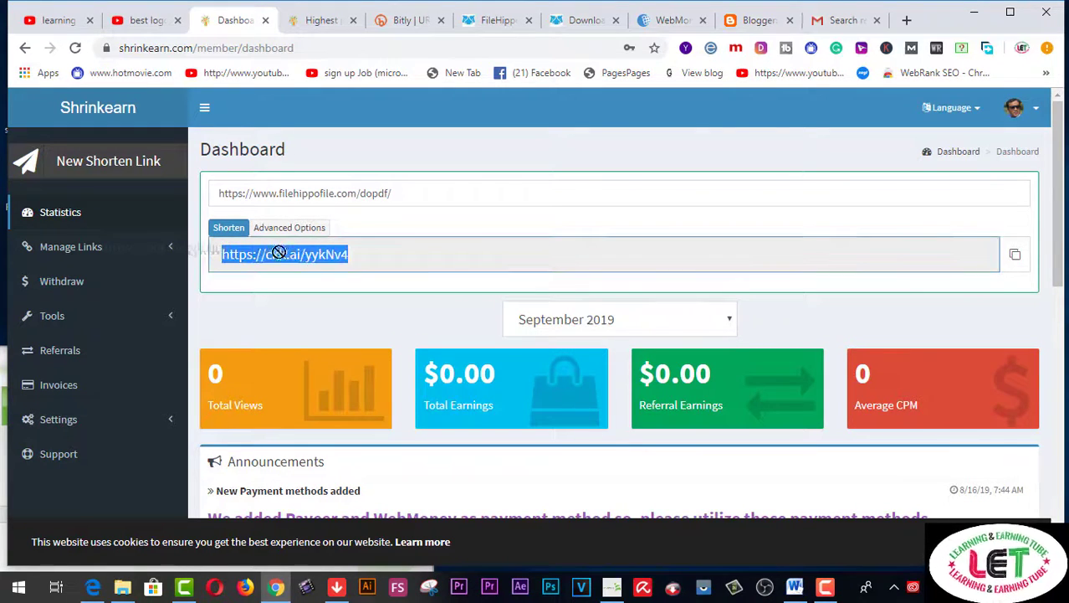
right_click(309, 260)
left_click(339, 273)
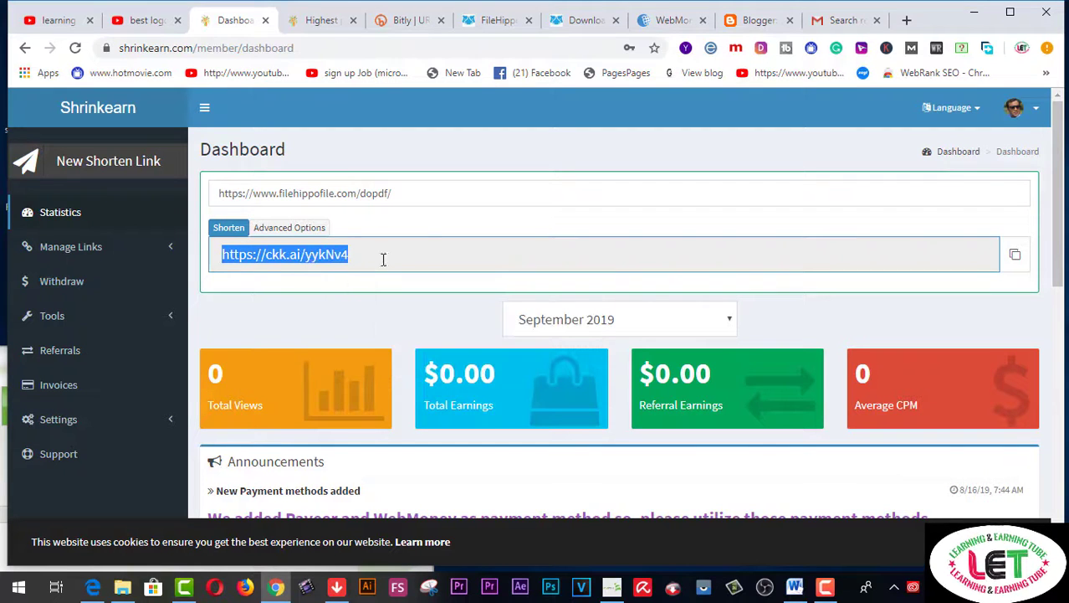
left_click(403, 20)
left_click_drag(266, 307, 109, 307)
right_click(169, 308)
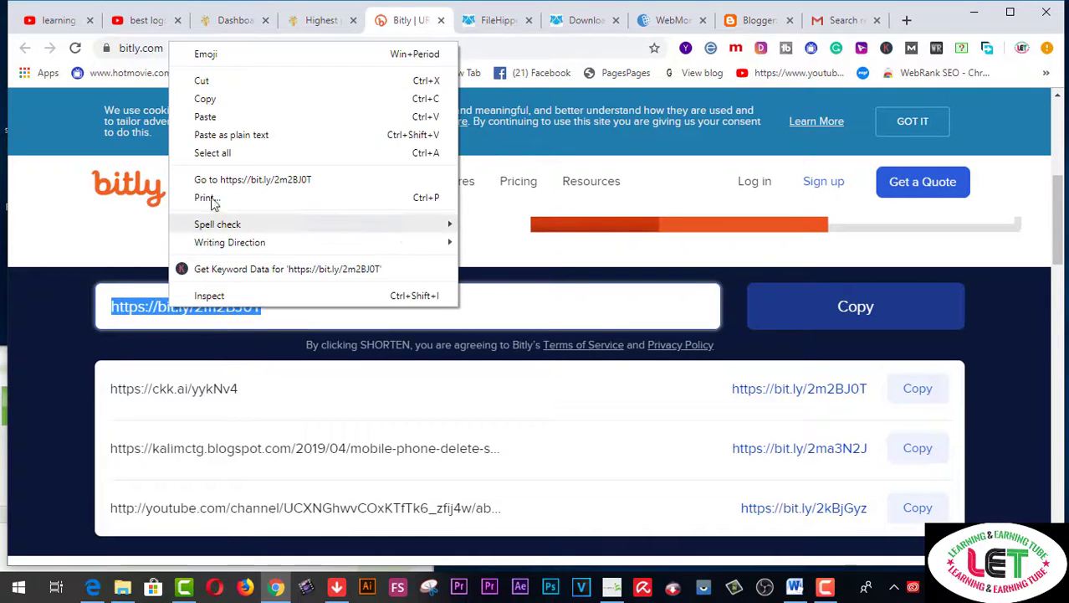
left_click(209, 118)
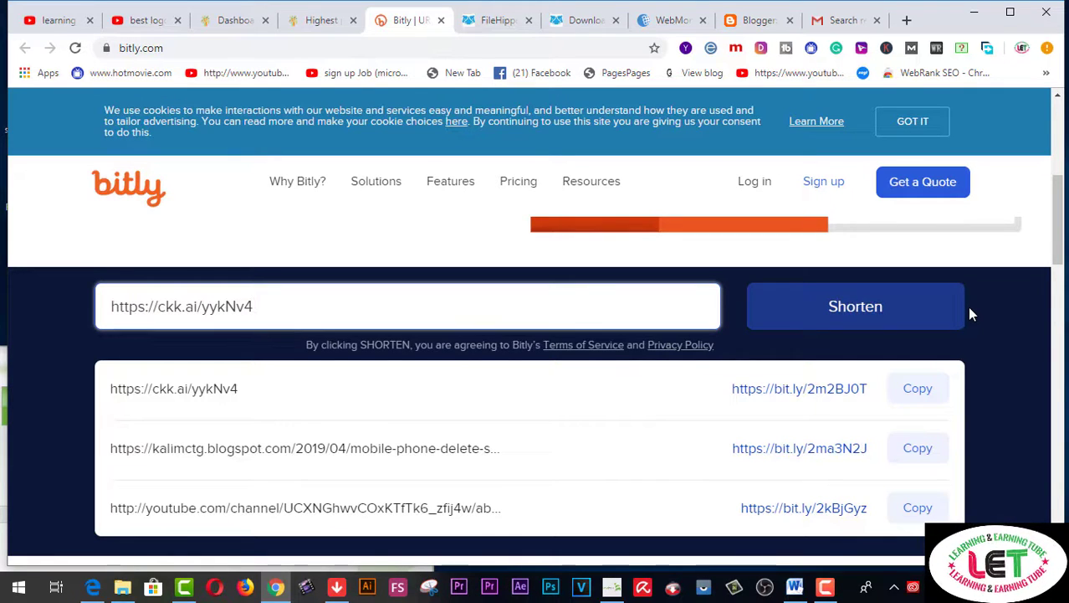
left_click(915, 392)
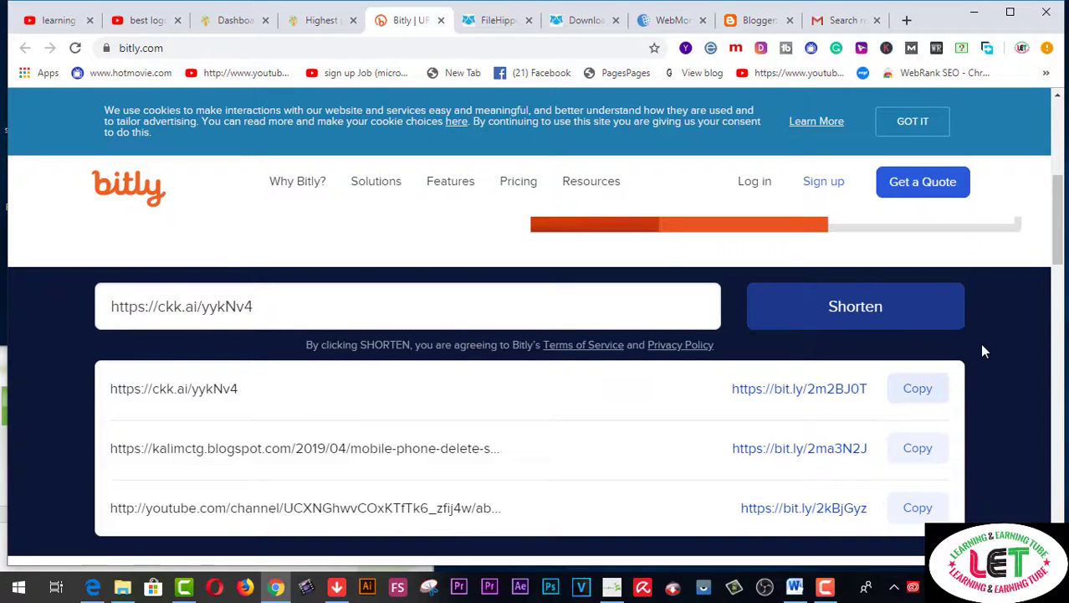
- Switch to the Blogger post and replace the linked CLICK HERE text at its end with plain CLICK HERE text
left_click(759, 28)
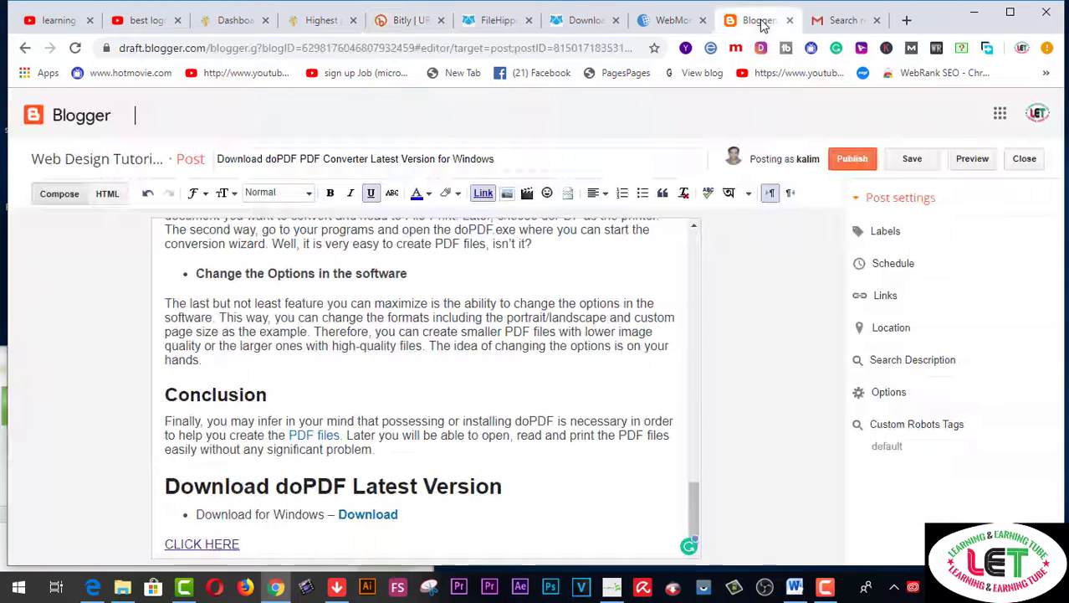
left_click(225, 550)
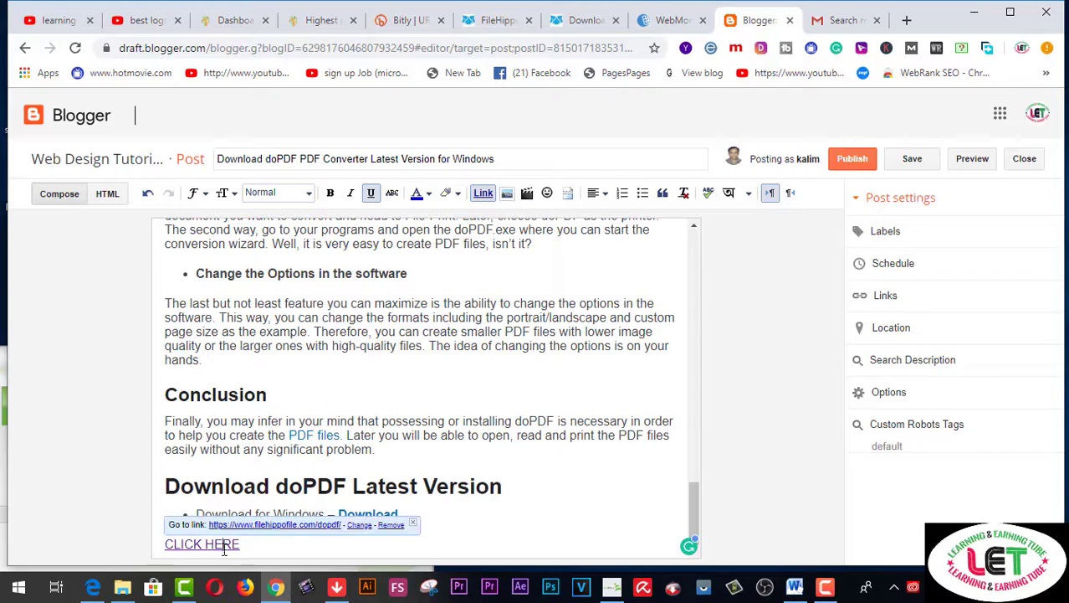
left_click(244, 544)
left_click_drag(243, 544, 157, 554)
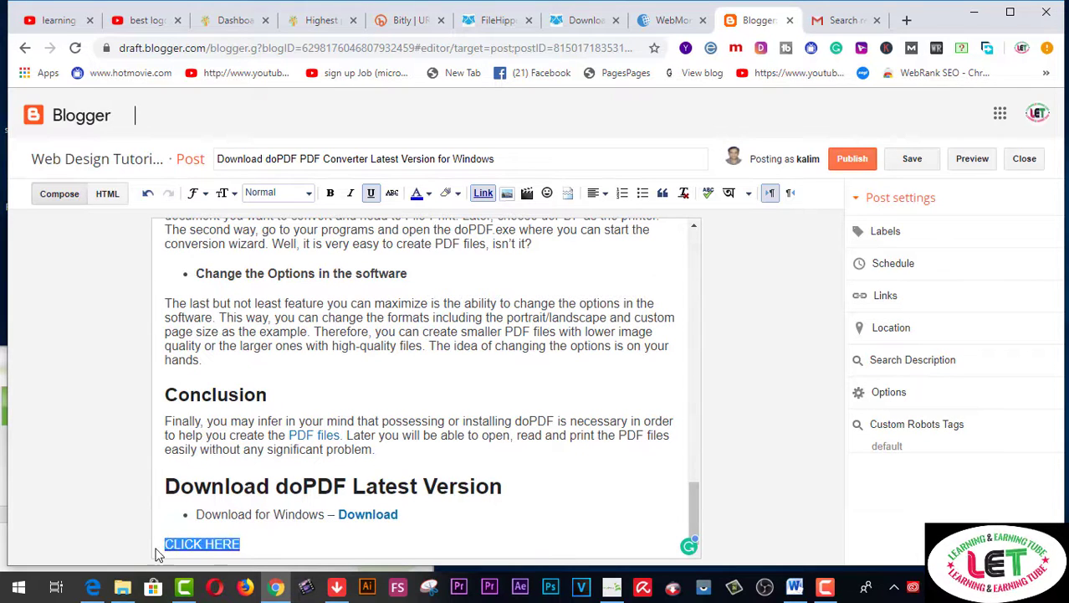
key("BackSpace")
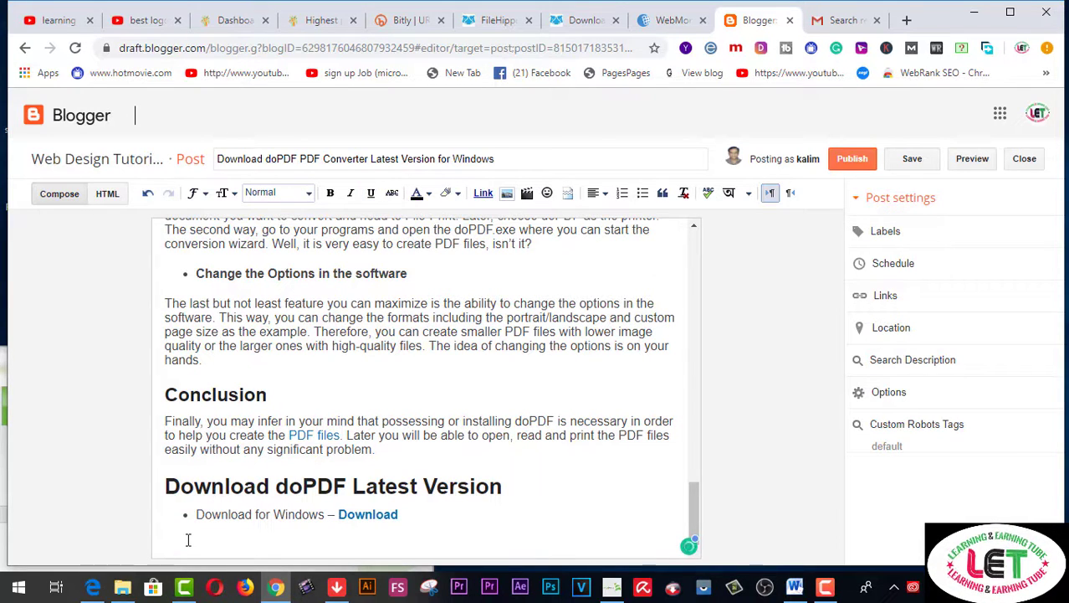
type("CLI")
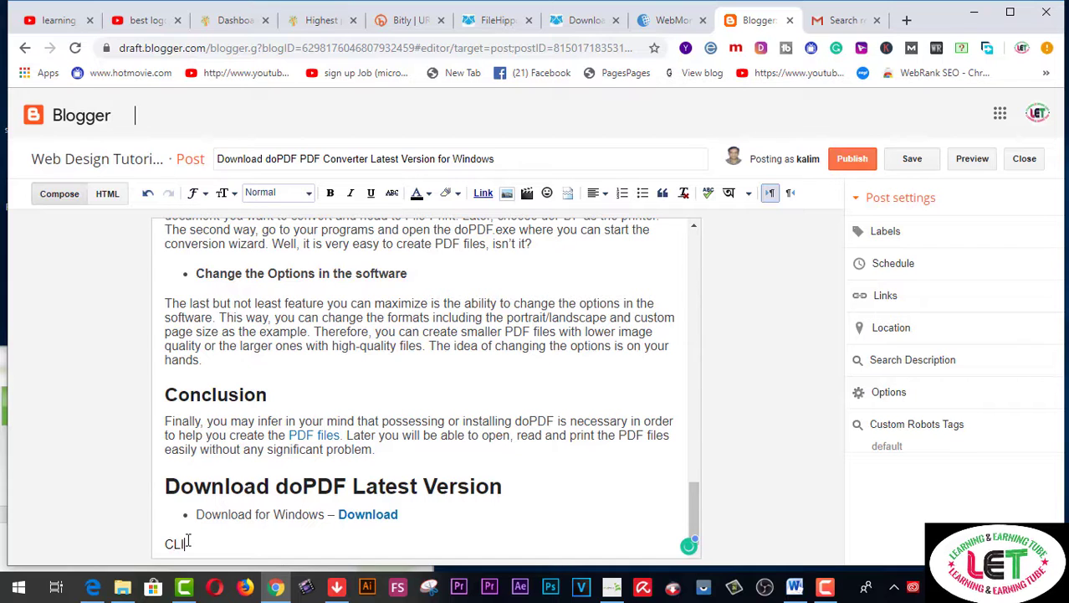
type("CK ")
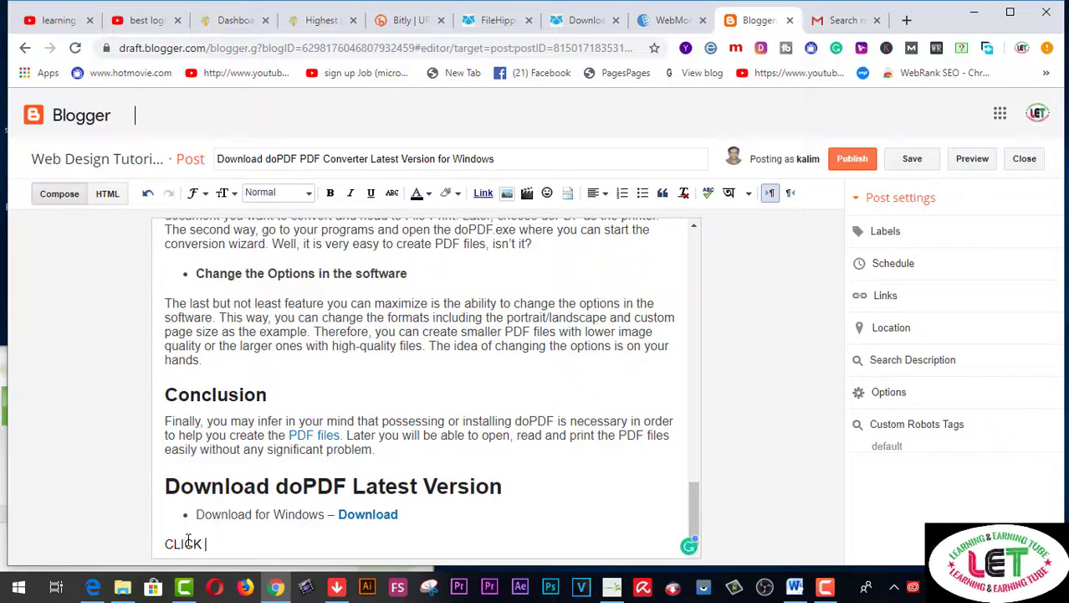
type("HERE")
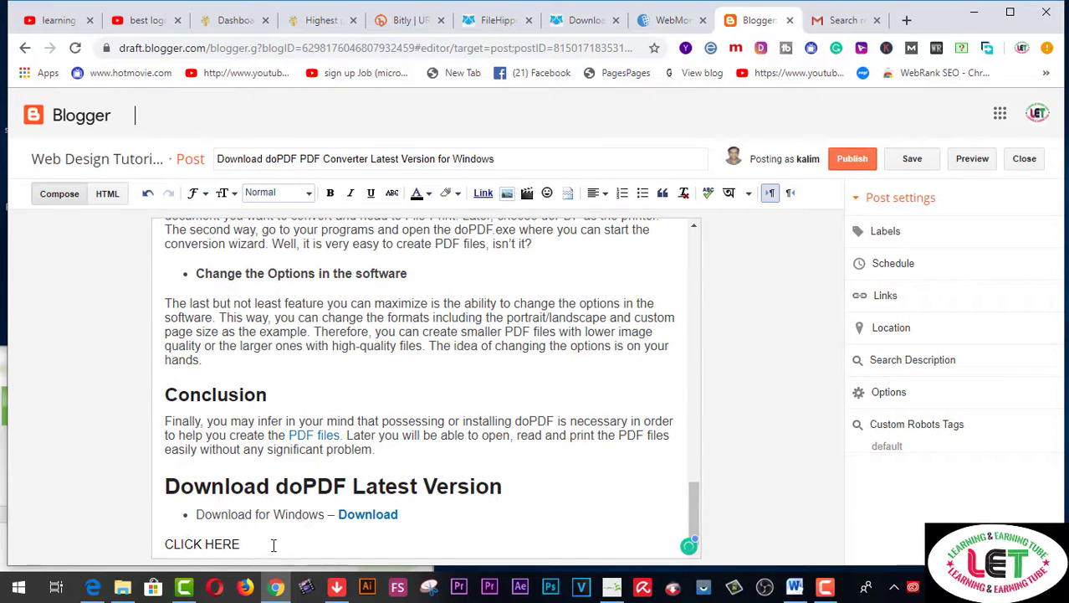
left_click_drag(254, 545, 155, 561)
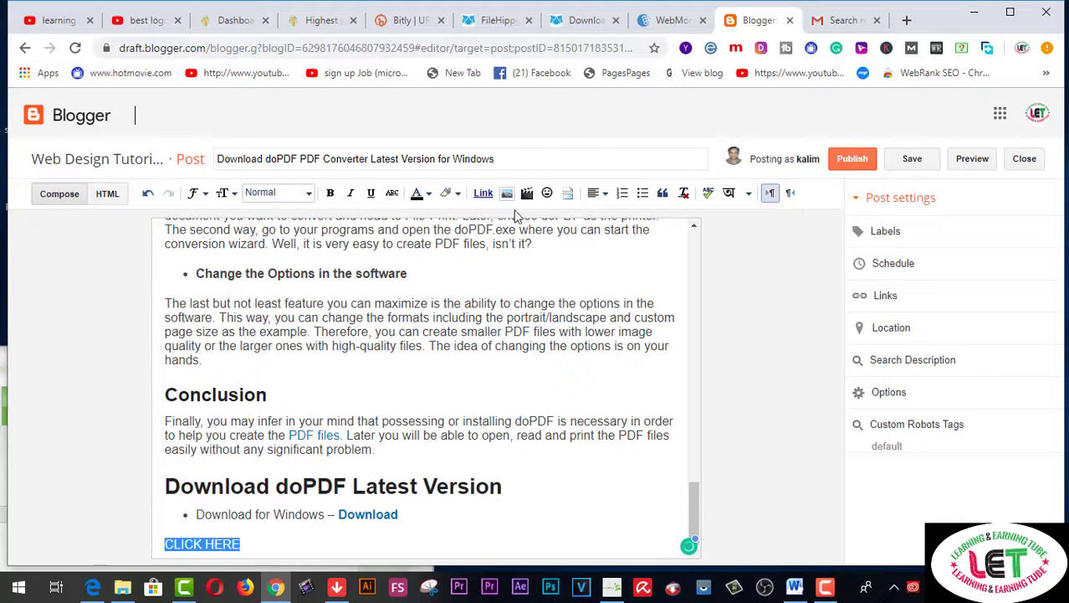
left_click(484, 194)
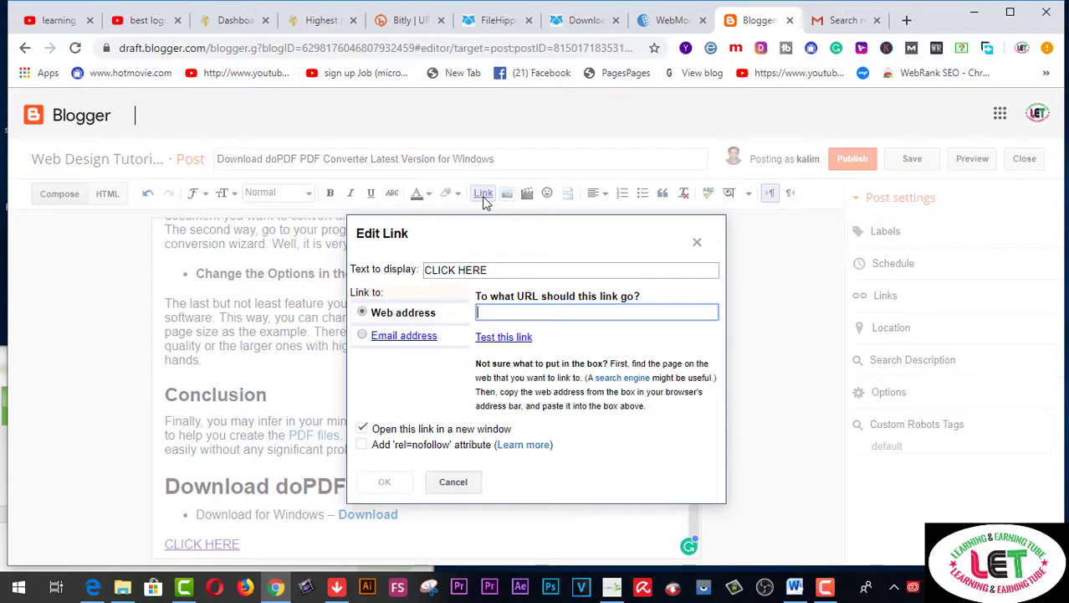
right_click(514, 310)
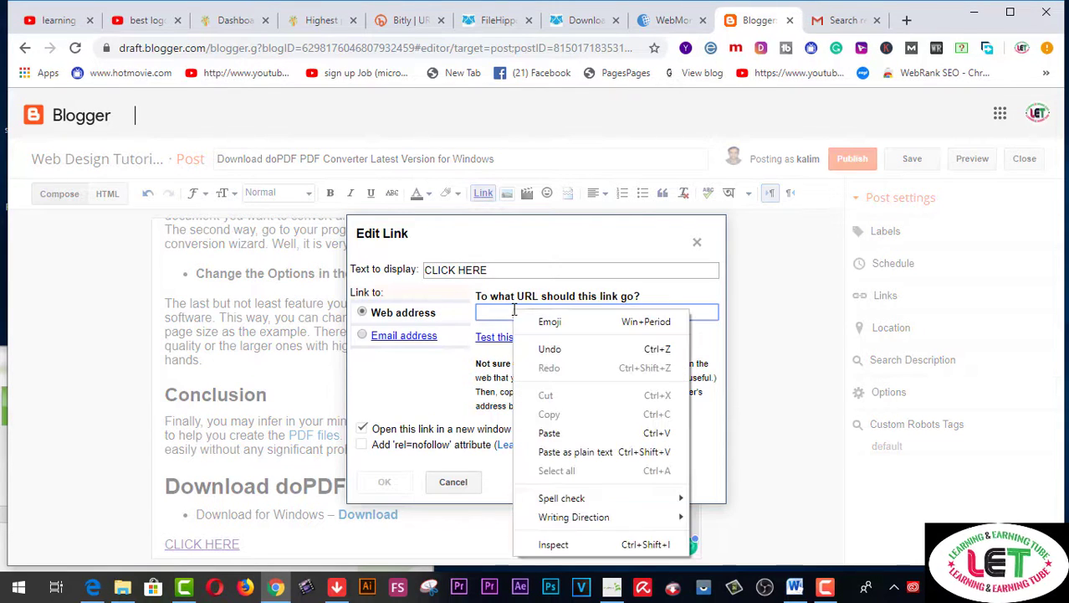
left_click(553, 433)
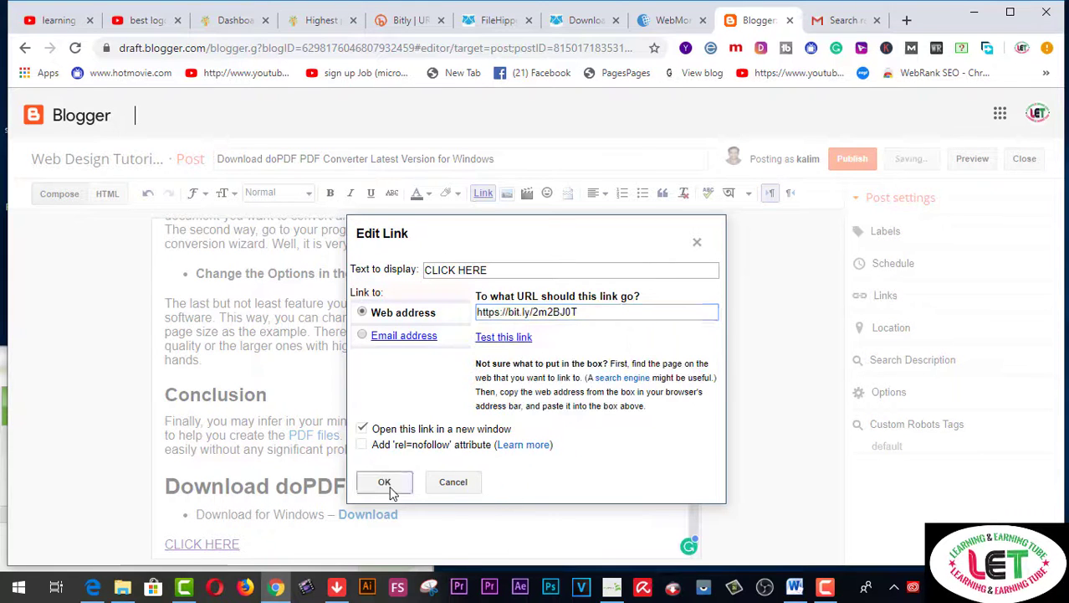
left_click(387, 484)
left_click(251, 543)
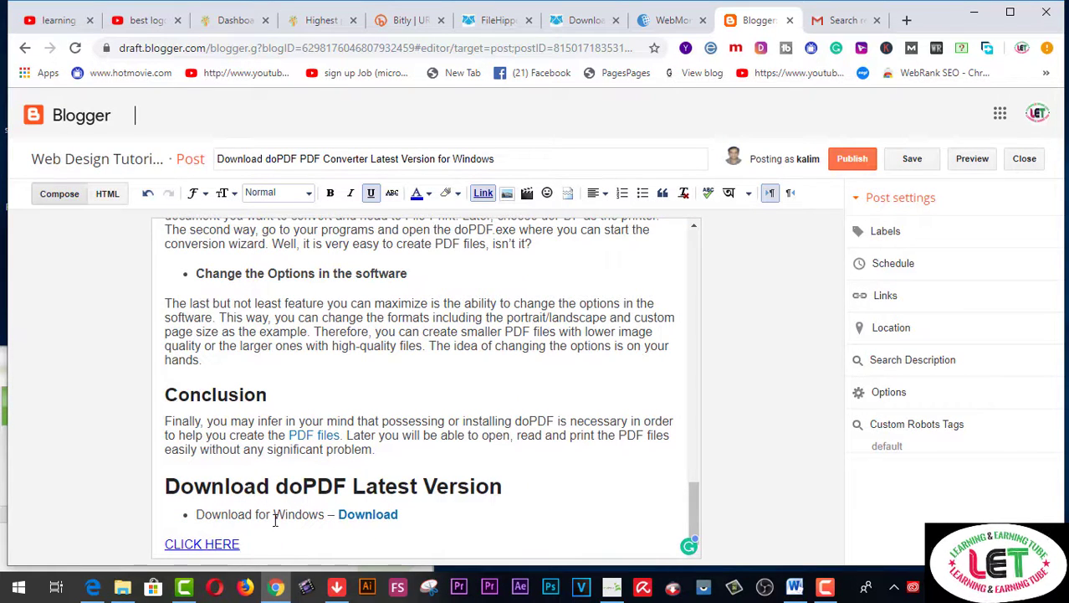
- Review the doPDF post from beginning to end and publish it
scroll(459, 452, "up", 15)
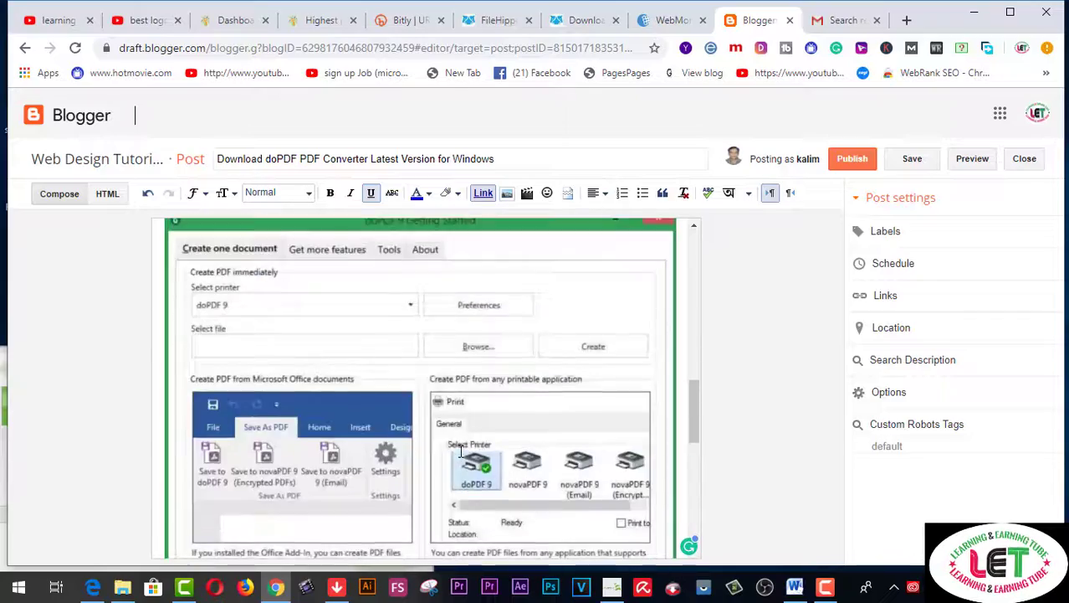
scroll(459, 450, "up", 10)
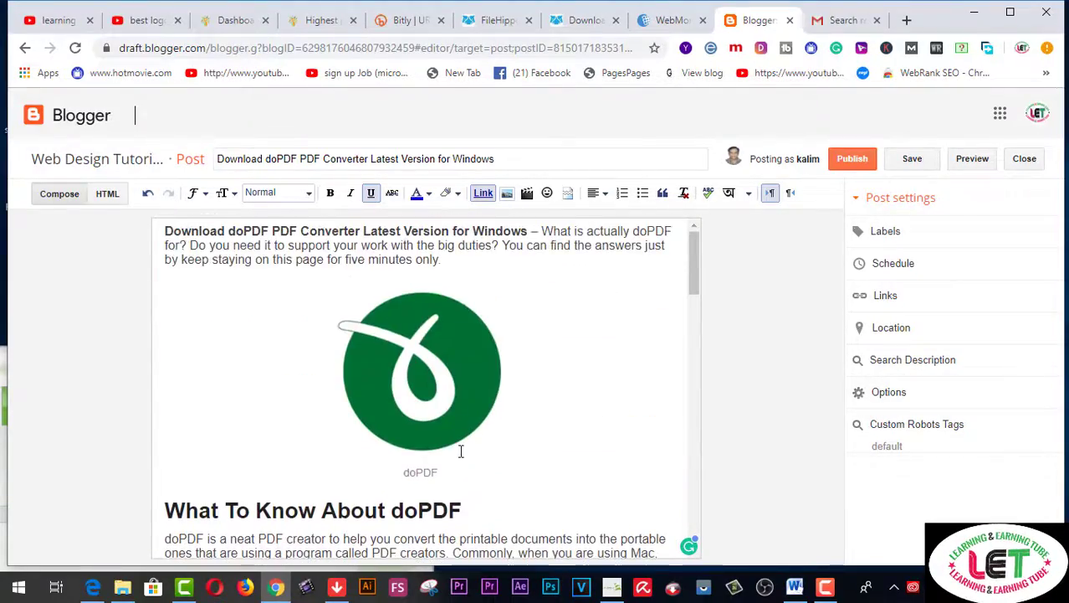
scroll(460, 450, "down", 12)
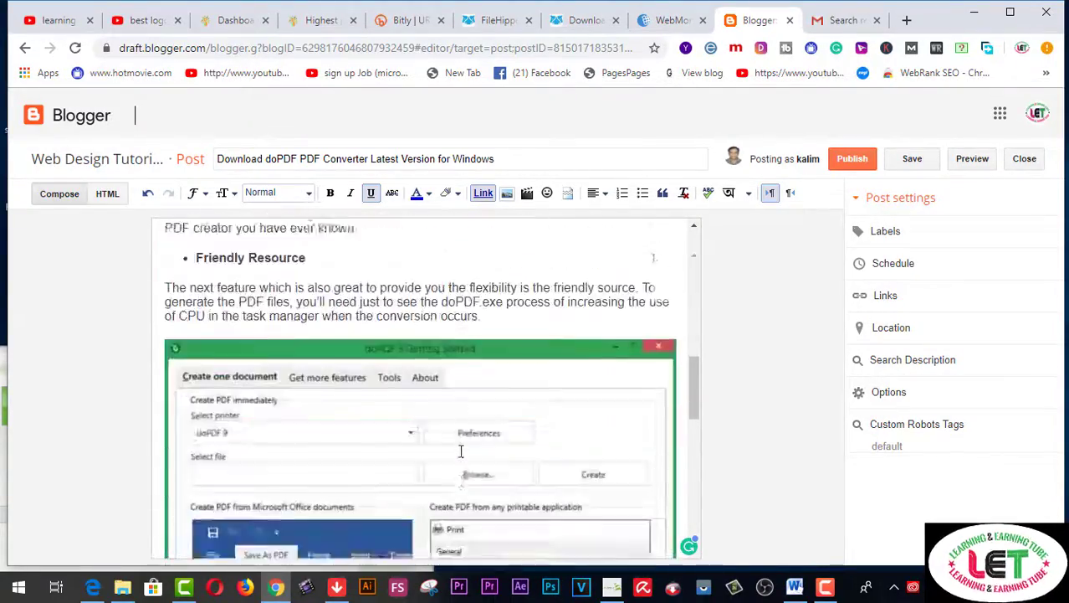
scroll(460, 450, "down", 12)
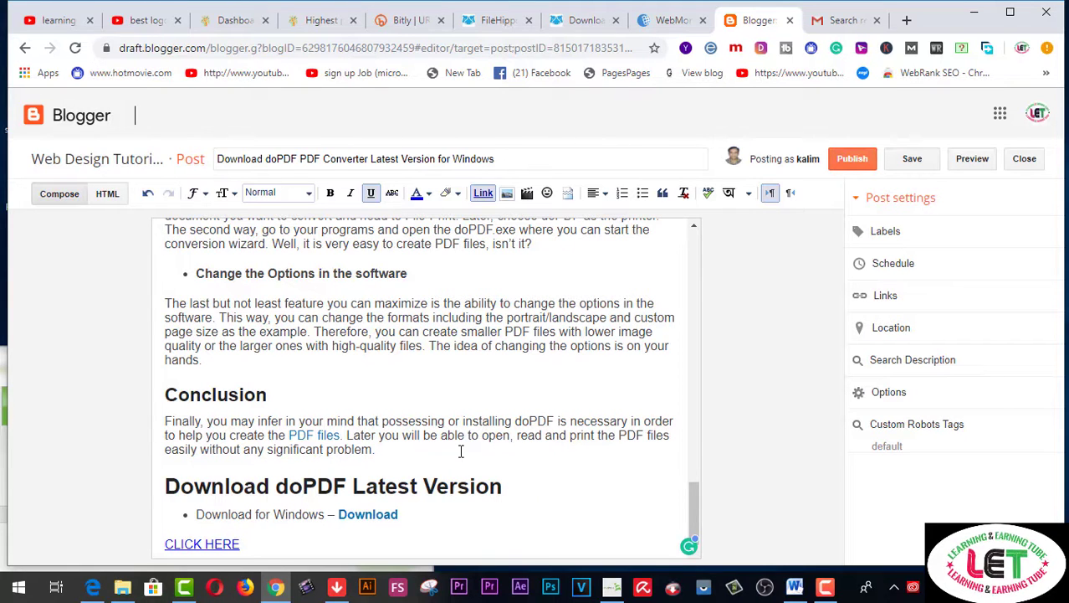
left_click(850, 159)
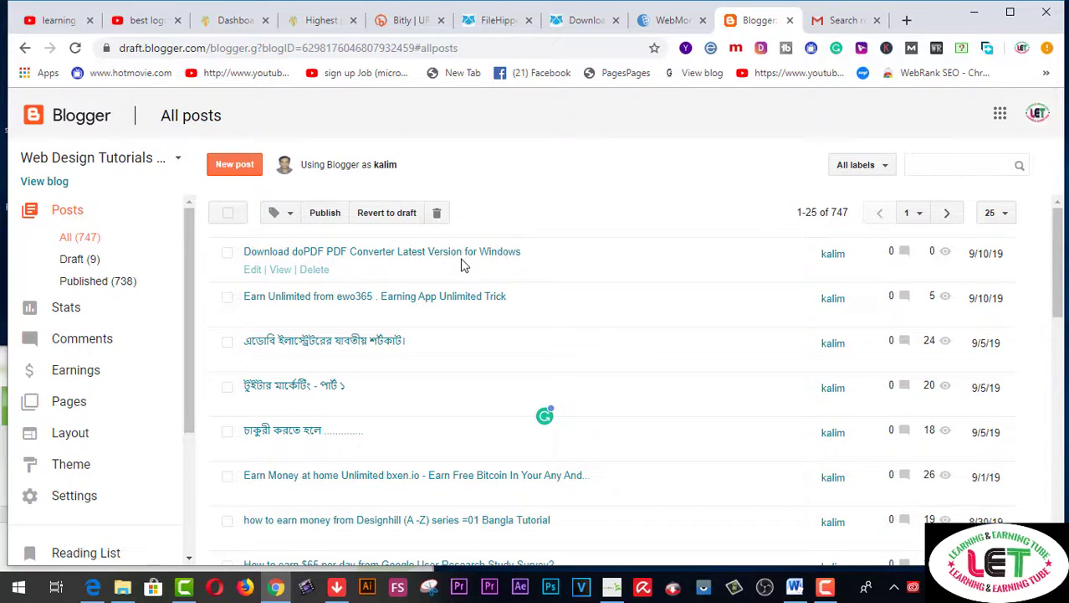
- Switch to Shrinkearn, open the Referrals page and copy the account's referral link
left_click(236, 22)
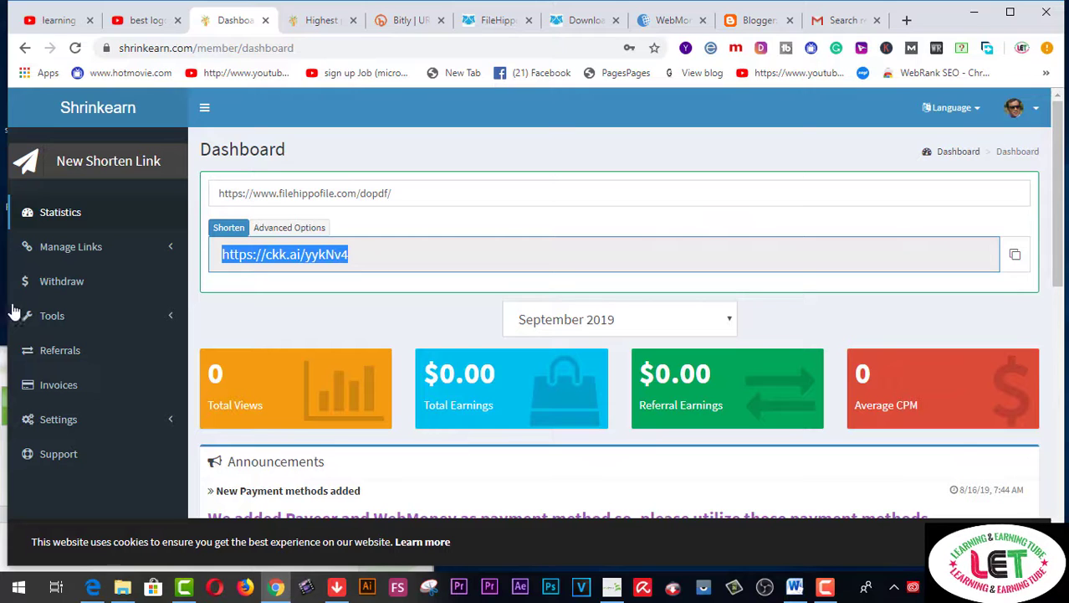
left_click(52, 351)
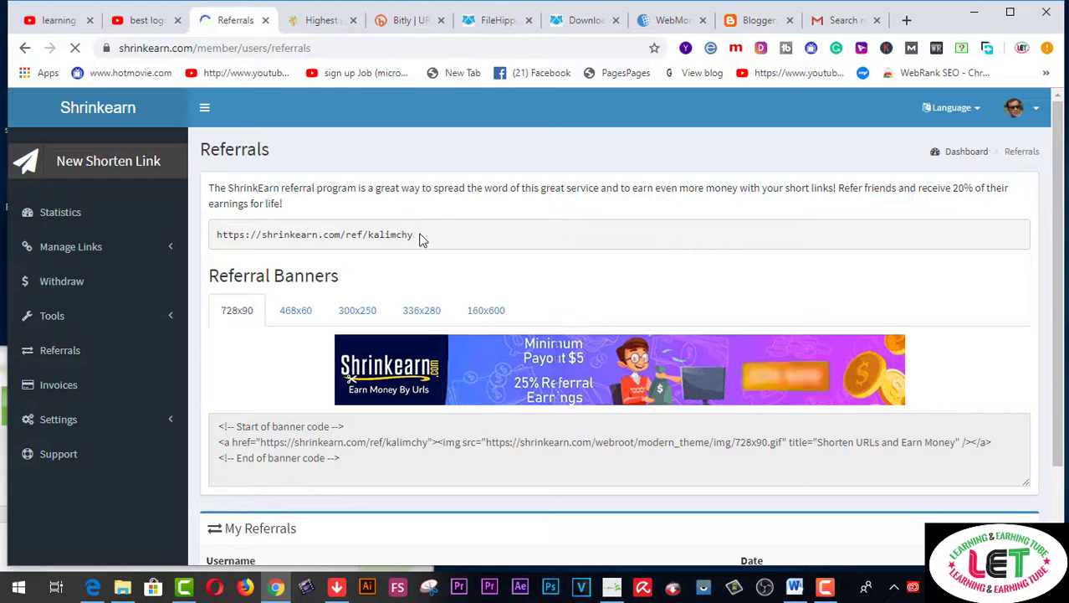
left_click_drag(419, 237, 218, 238)
right_click(221, 240)
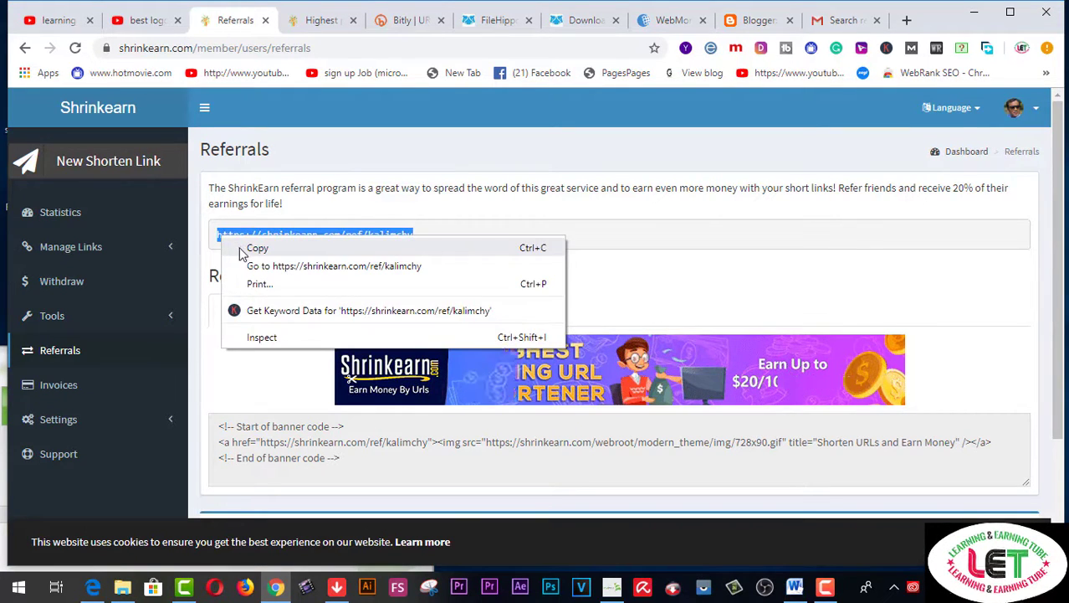
left_click(243, 250)
- Open Facebook in a new tab, open the "learni..." shortcut in a separate tab and look through the news feed
left_click(906, 20)
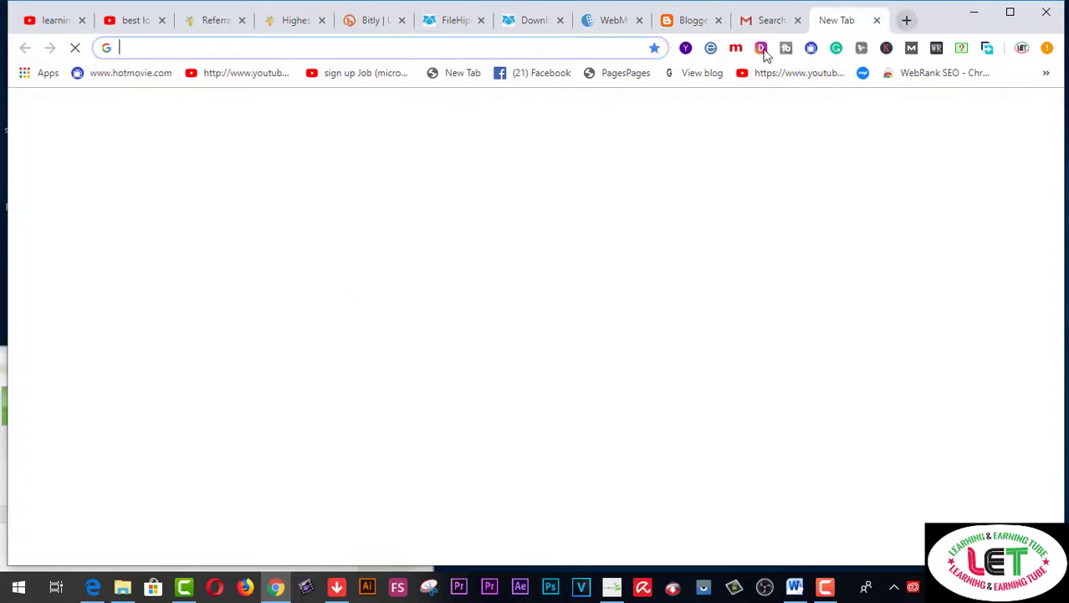
left_click(546, 75)
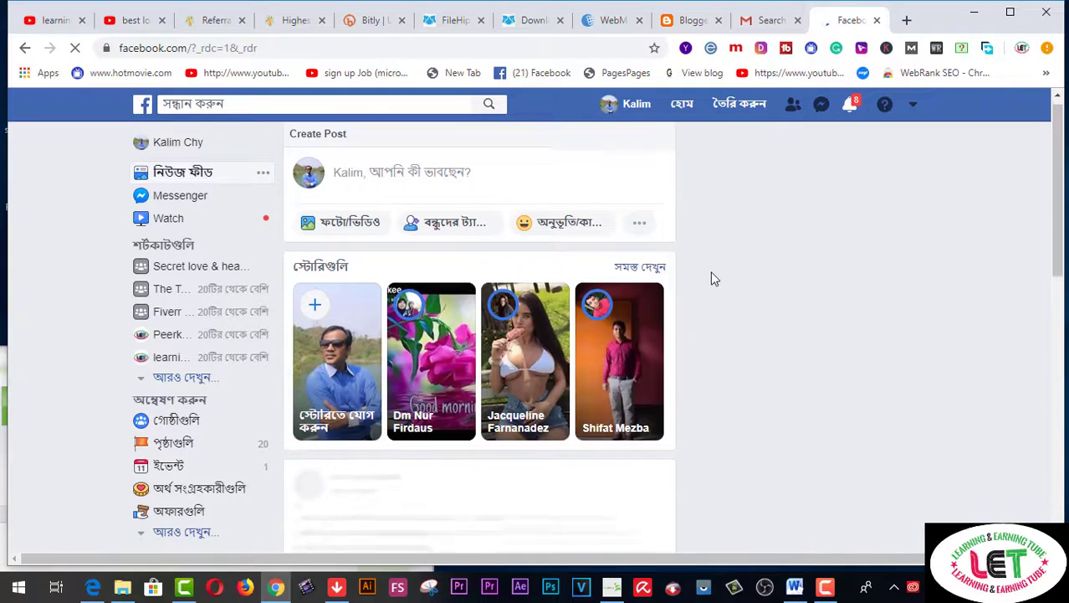
scroll(711, 274, "down", 3)
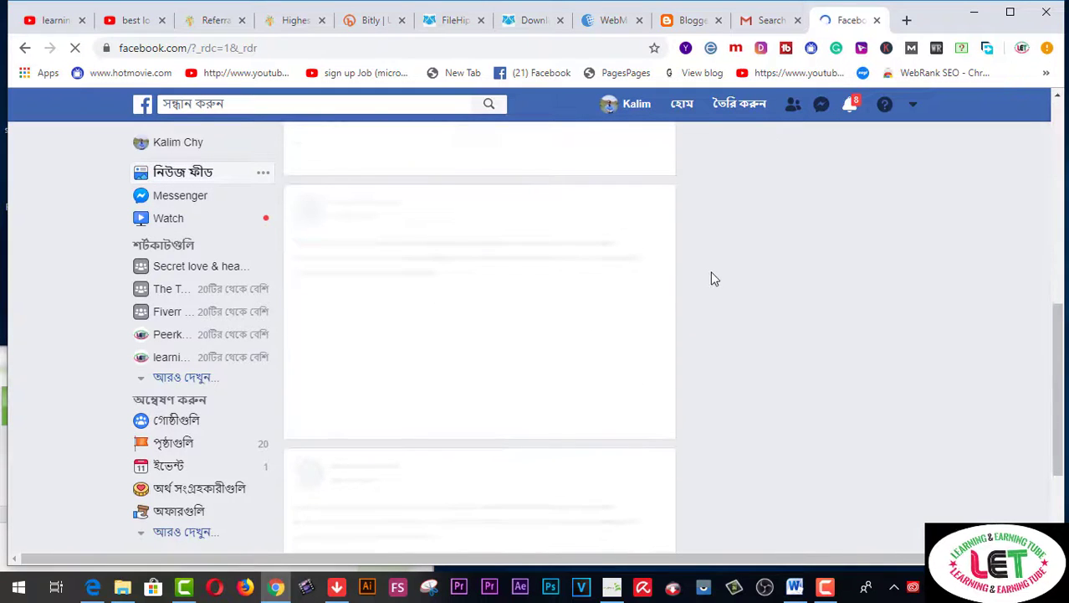
right_click(174, 359)
left_click(187, 369)
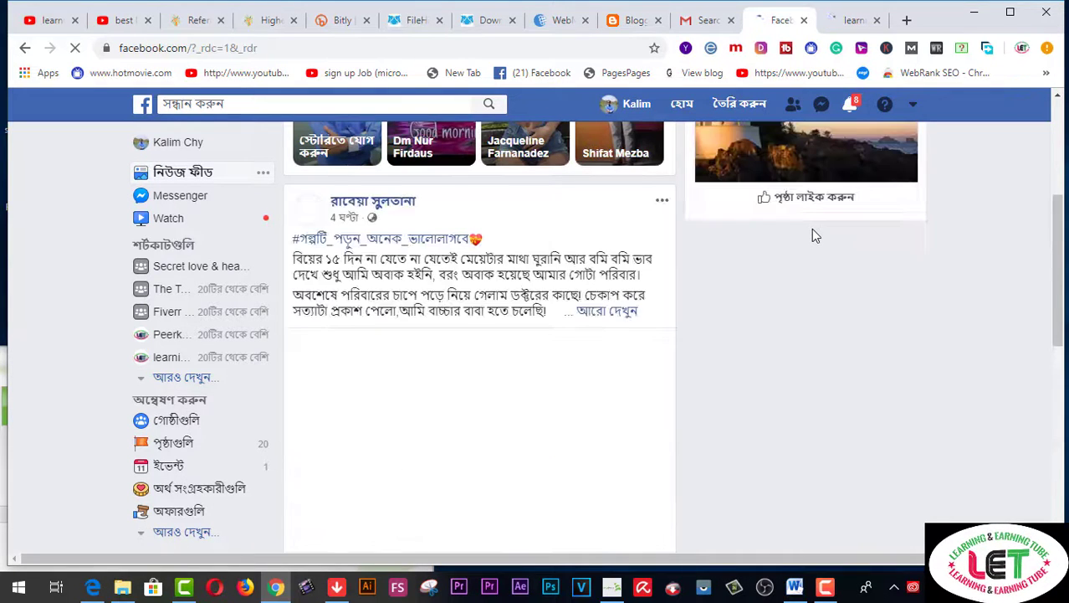
scroll(723, 359, "down", 3)
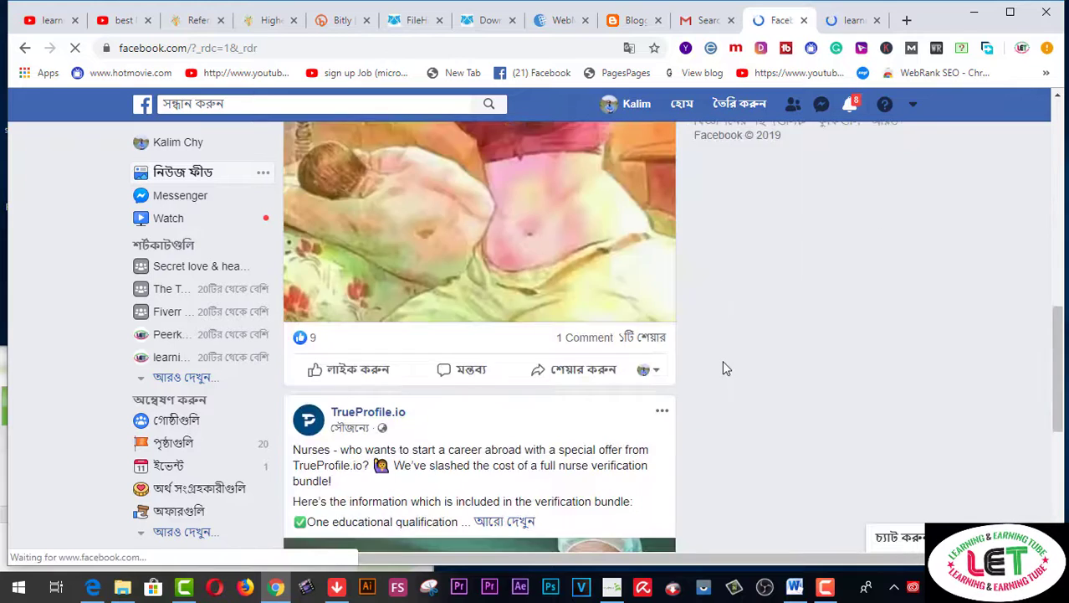
scroll(725, 367, "down", 3)
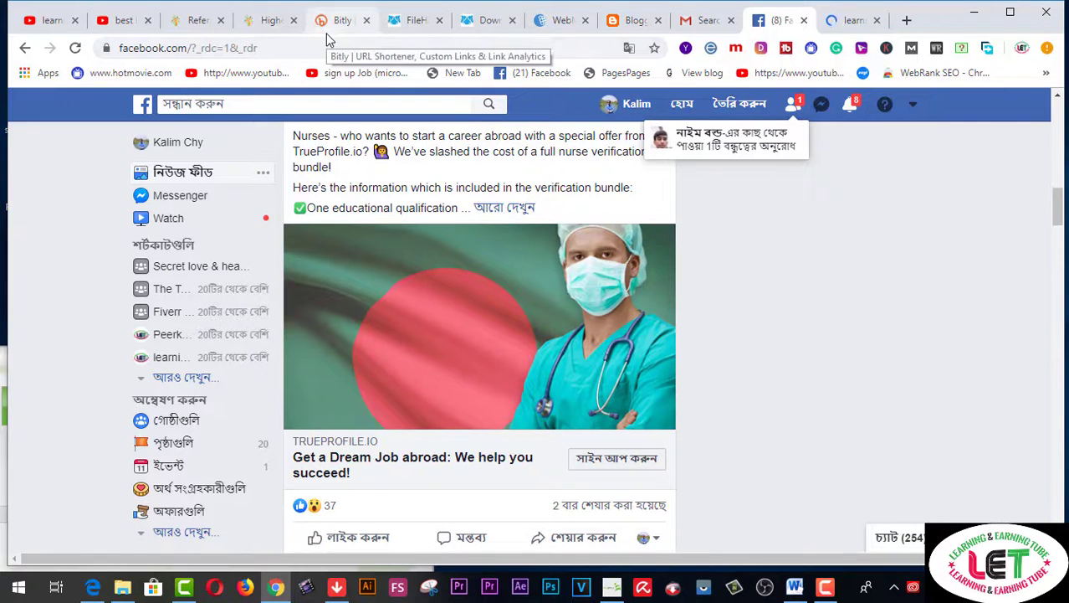
- Return to Shrinkearn's Referrals page and examine the referral banners and the My Referrals list
left_click(201, 20)
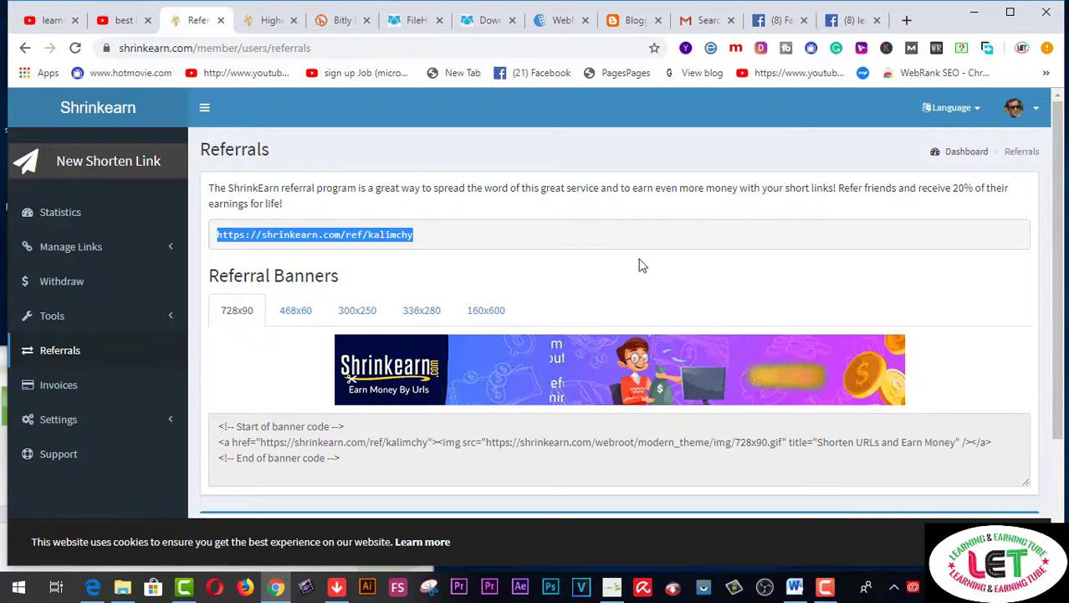
scroll(675, 273, "down", 2)
scroll(674, 274, "down", 1)
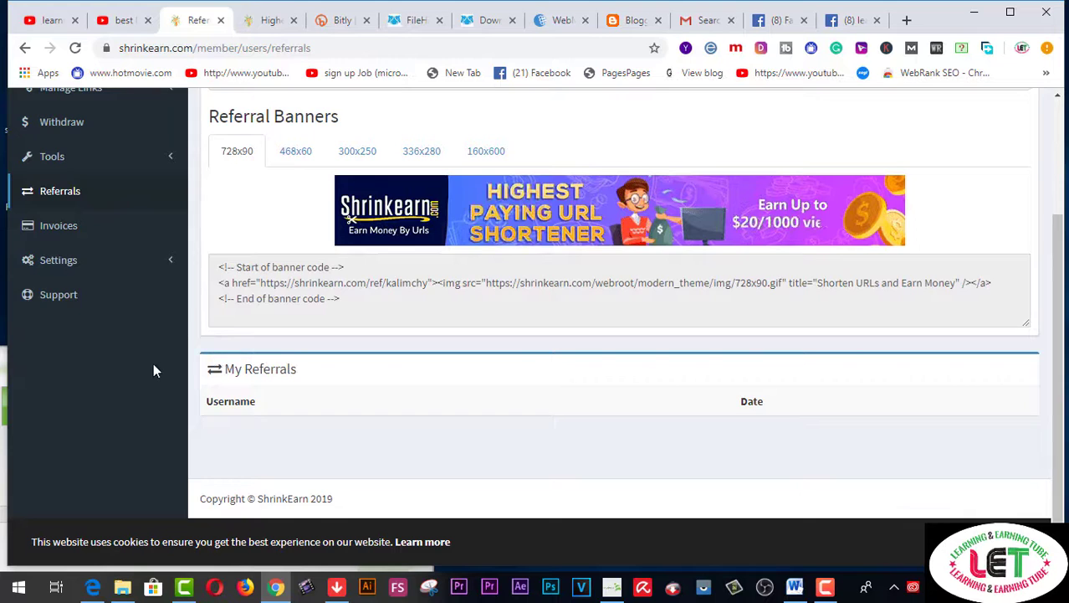
scroll(154, 368, "up", 3)
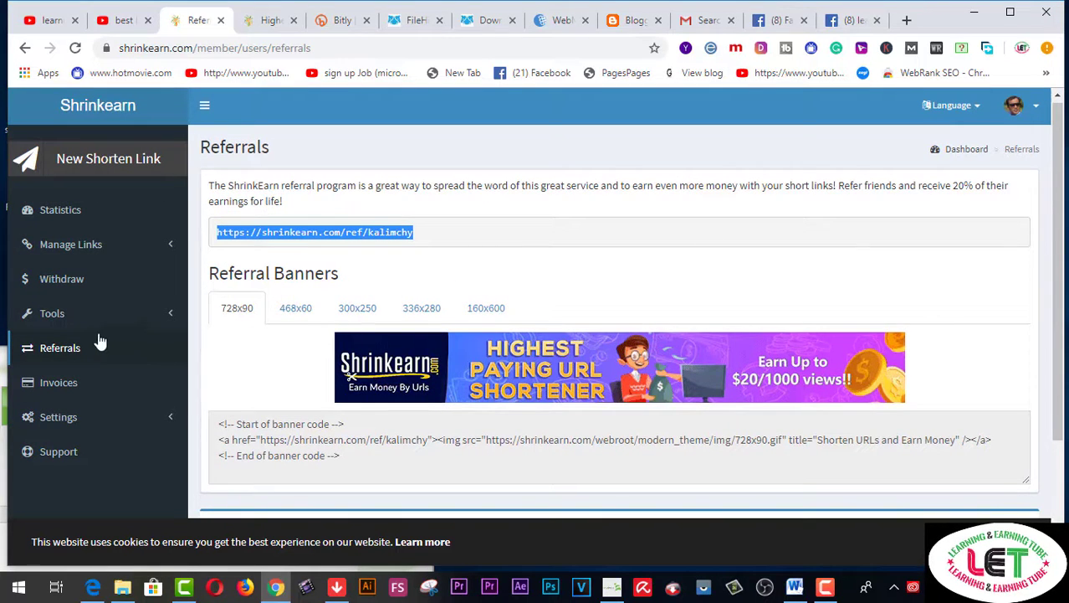
- Open Shrinkearn's Withdraw page and examine the balances, payment terms and withdrawal statuses
left_click(69, 284)
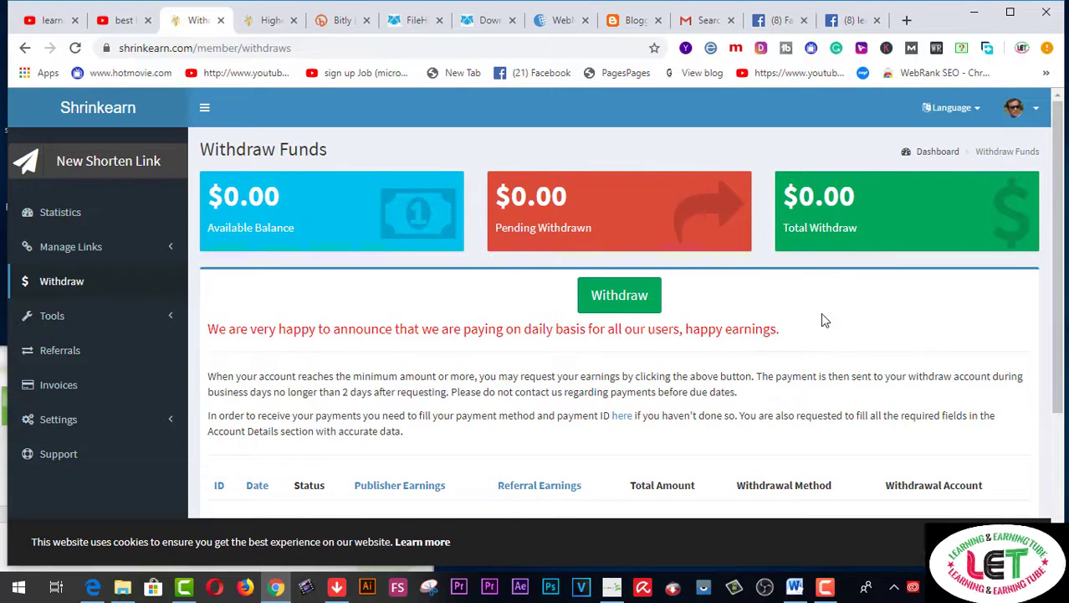
scroll(820, 315, "down", 2)
scroll(820, 315, "down", 1)
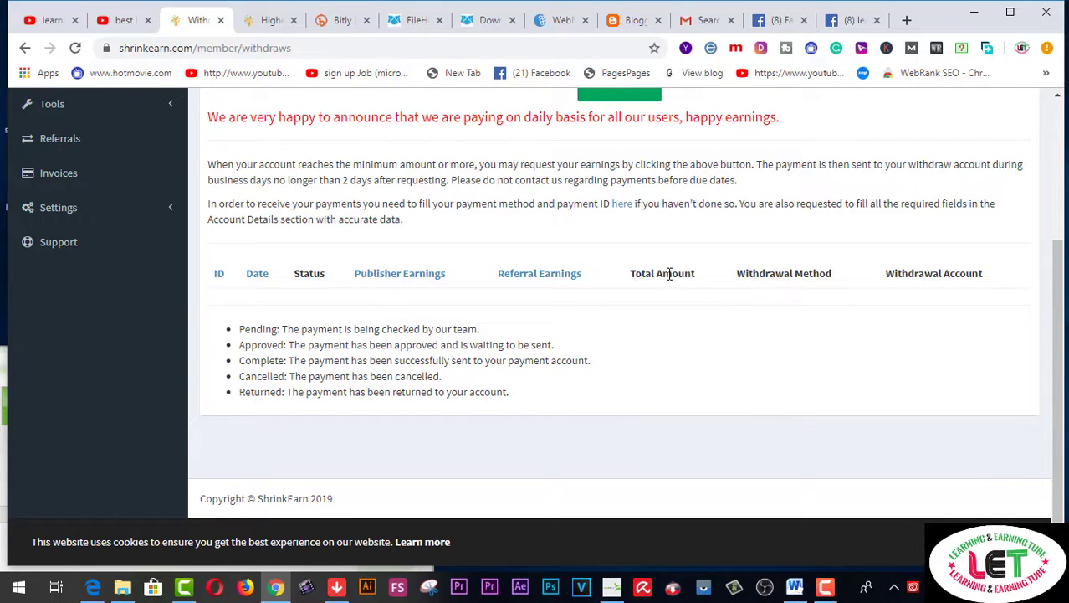
scroll(721, 316, "up", 3)
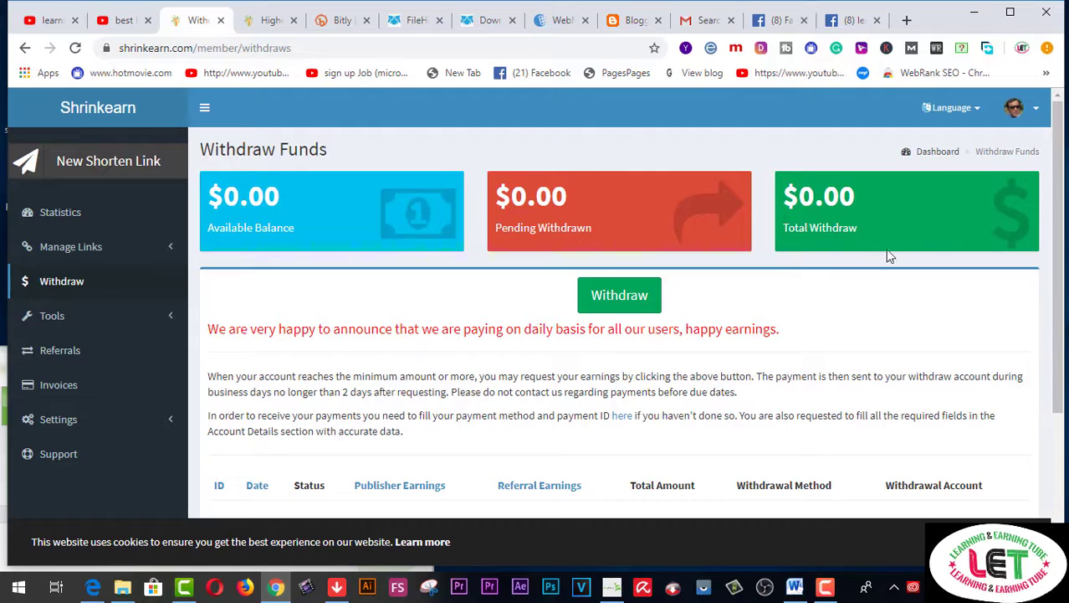
- Open the Shrinkearn account profile and fill in the First Name field of the billing address with the suggested name
left_click(1036, 113)
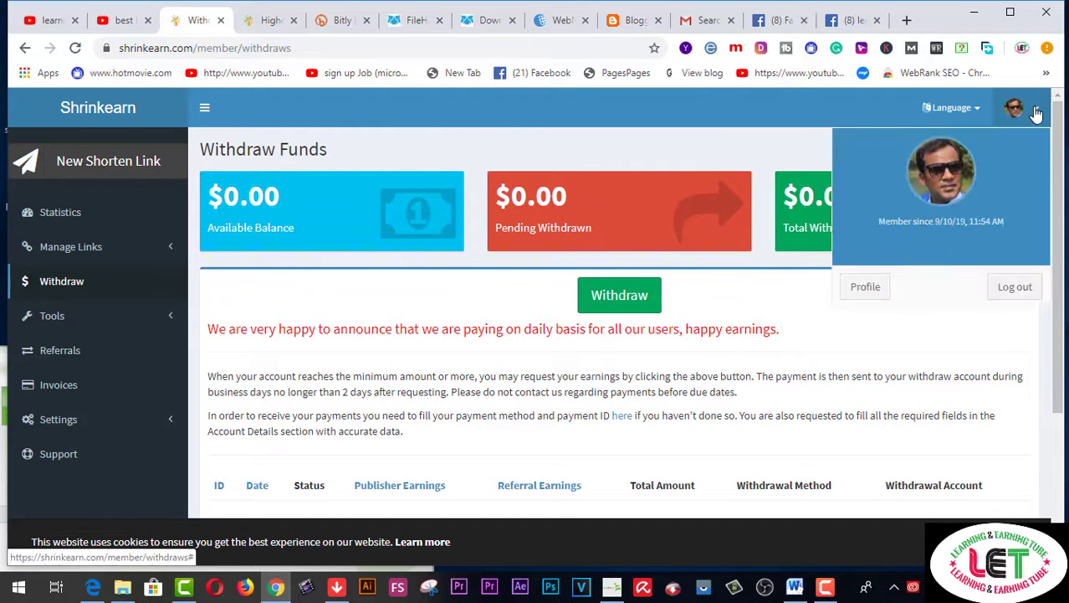
left_click(877, 287)
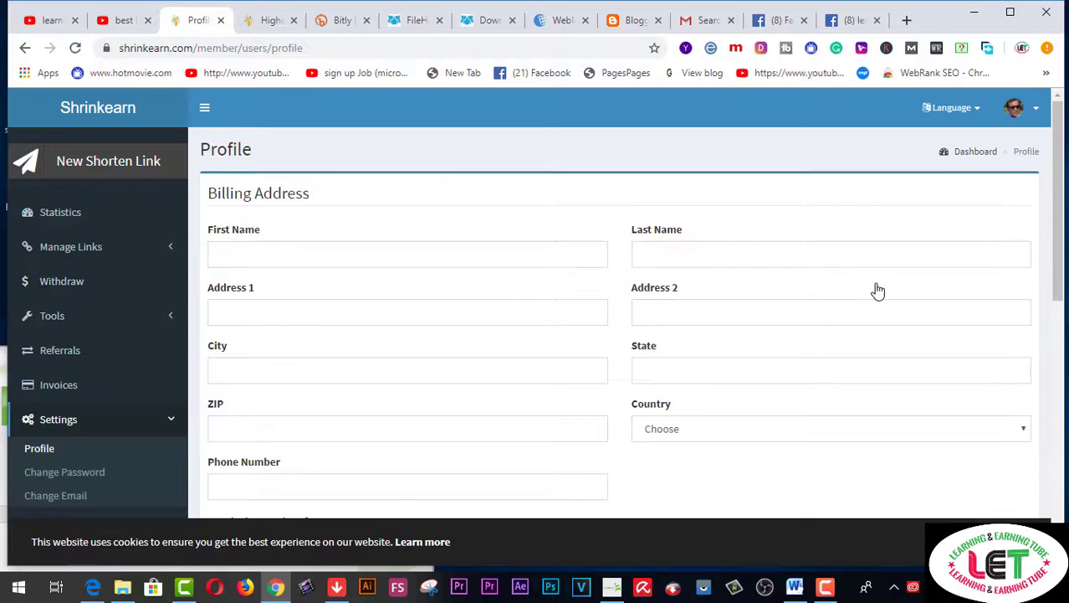
left_click(263, 253)
left_click(261, 290)
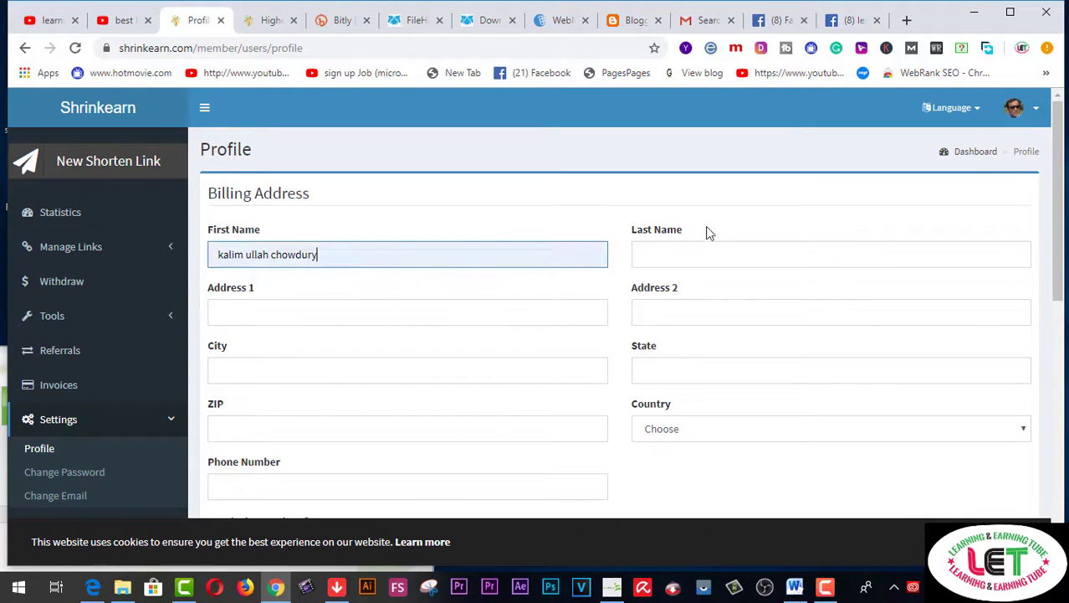
- Fill in the last name and the remaining billing address and phone fields with the suggested autofill details
left_click(669, 253)
left_click(664, 288)
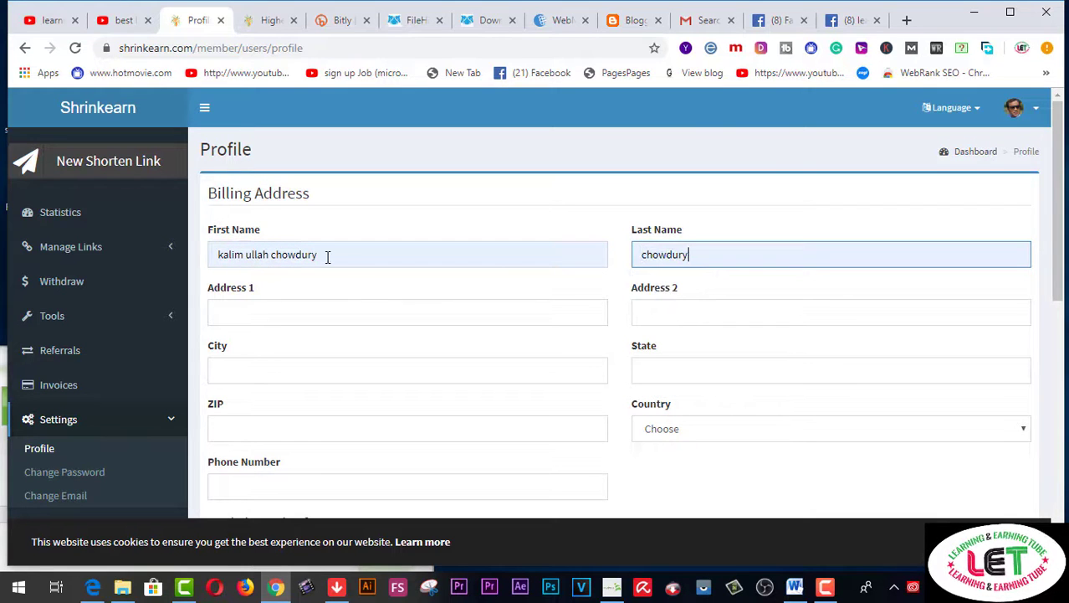
left_click(285, 316)
left_click(285, 348)
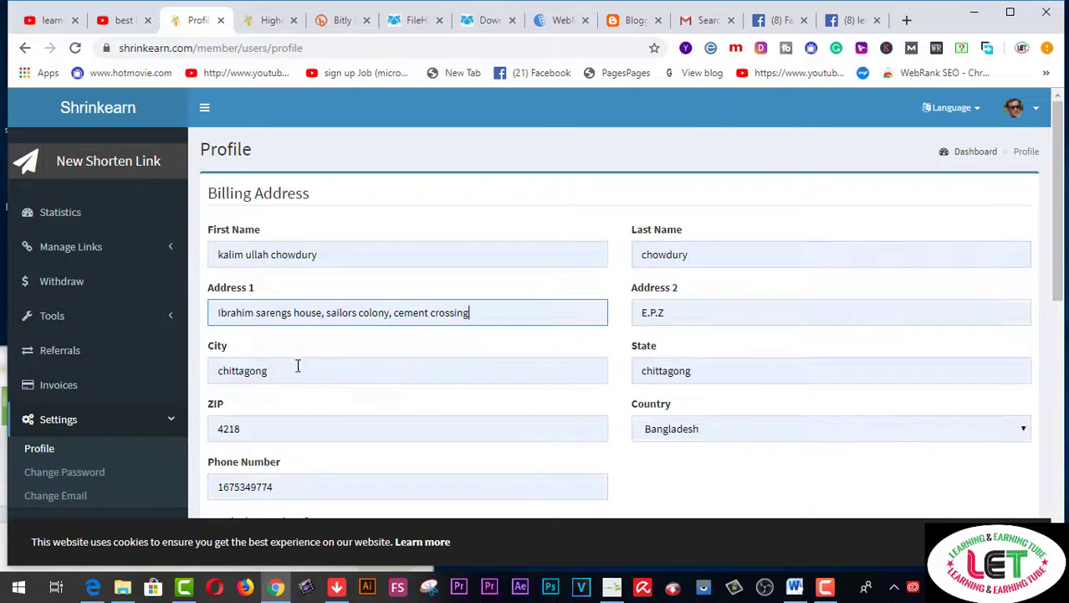
- Copy the WebMoney login page's URL and paste it as plain text into the profile's Withdrawal Account field
scroll(322, 396, "down", 3)
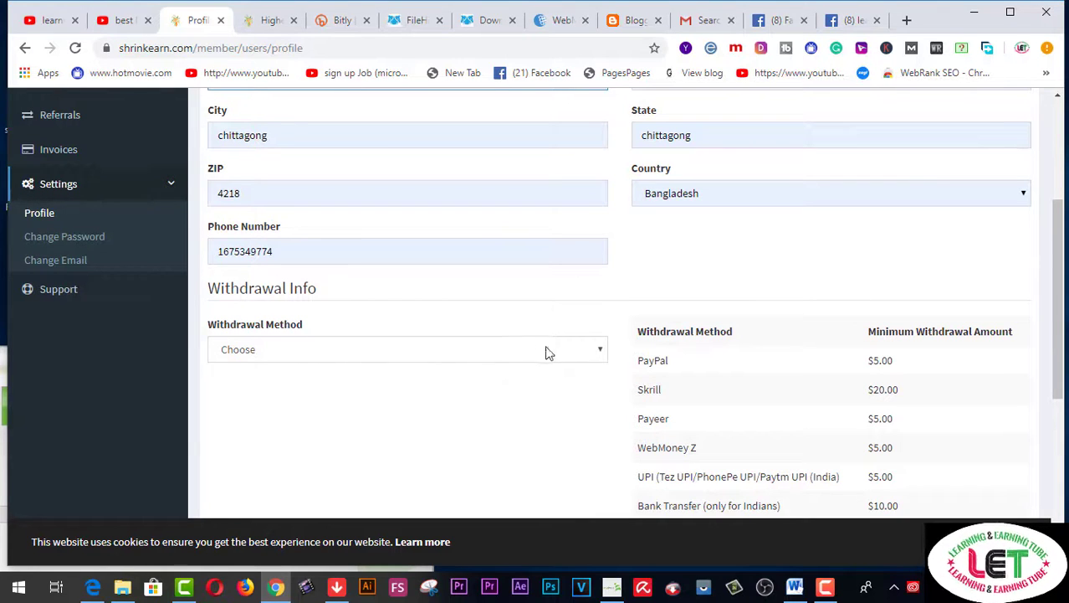
scroll(700, 328, "down", 1)
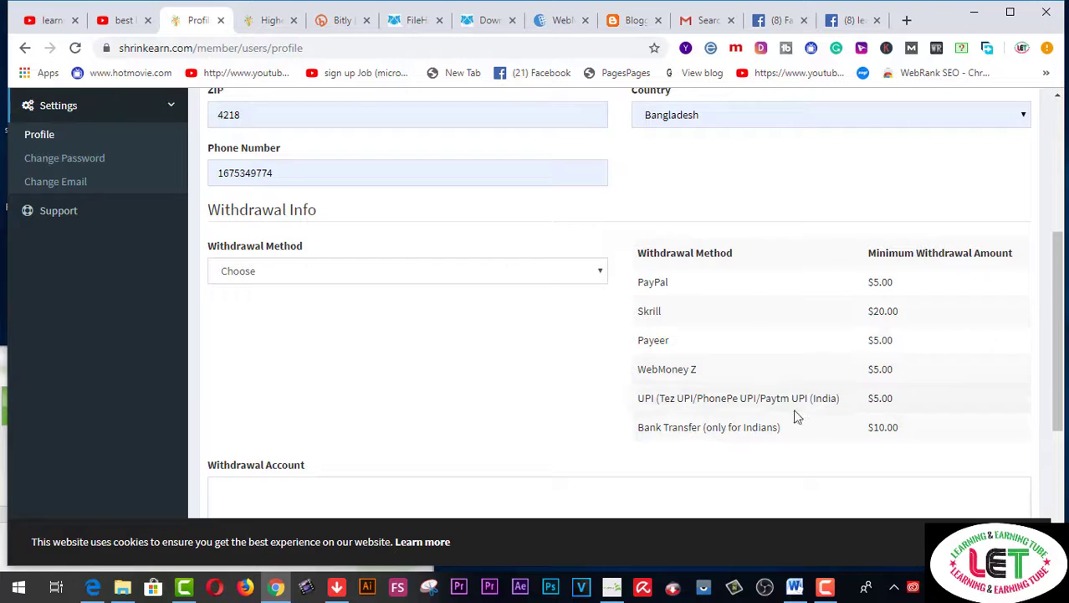
scroll(498, 403, "down", 1)
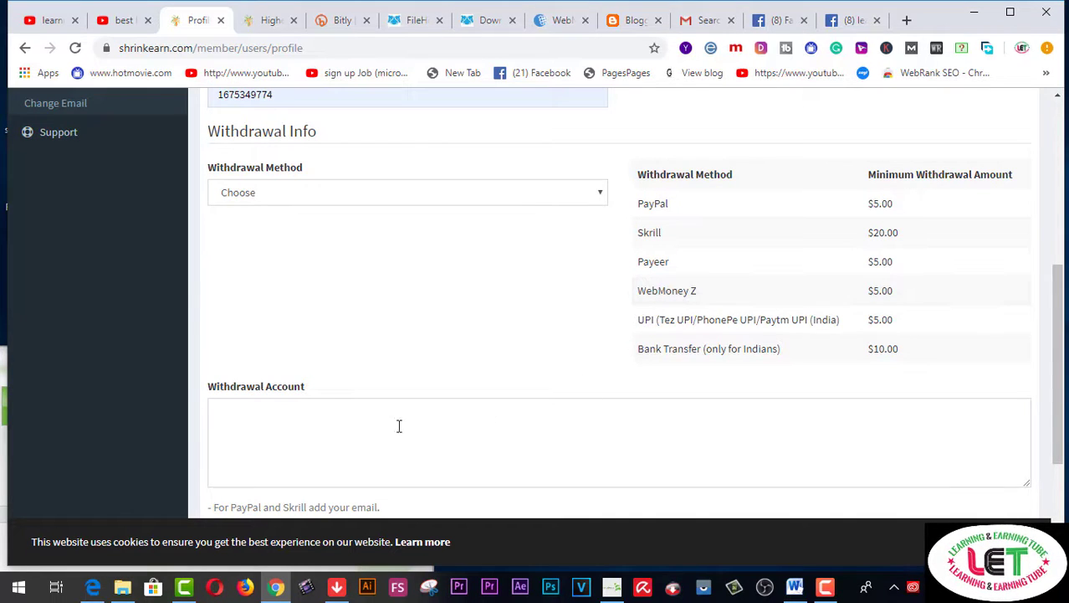
left_click(319, 426)
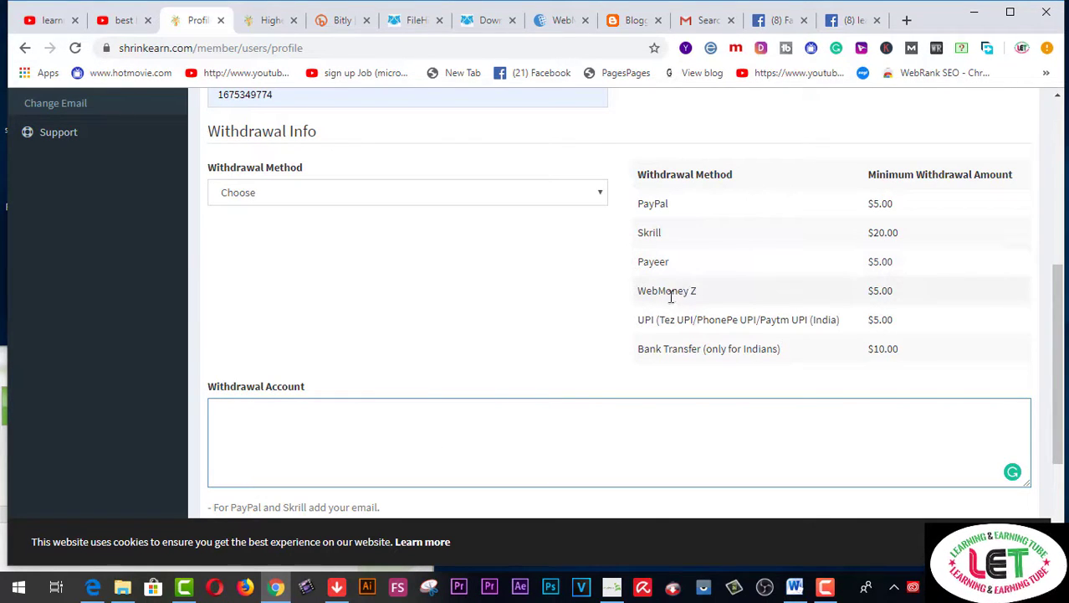
left_click(564, 23)
left_click(585, 48)
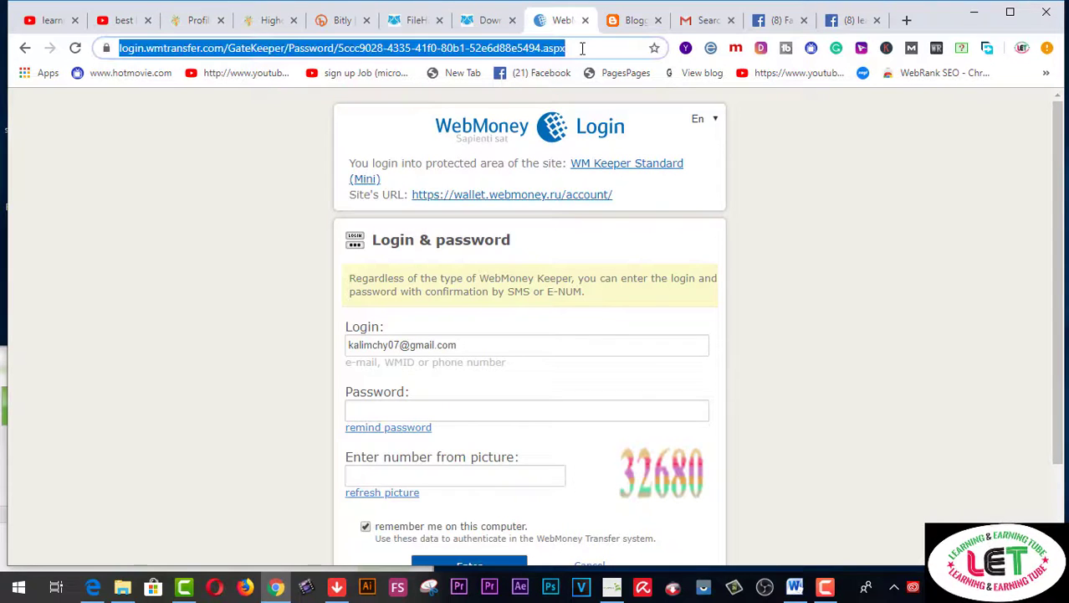
right_click(585, 48)
left_click(632, 138)
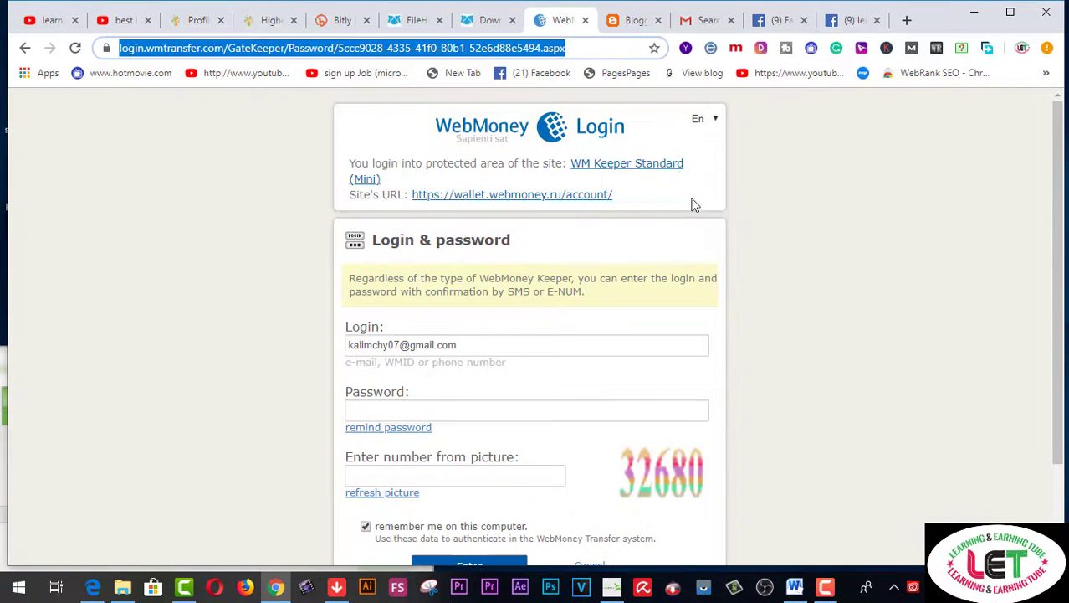
scroll(639, 301, "down", 3)
left_click(193, 20)
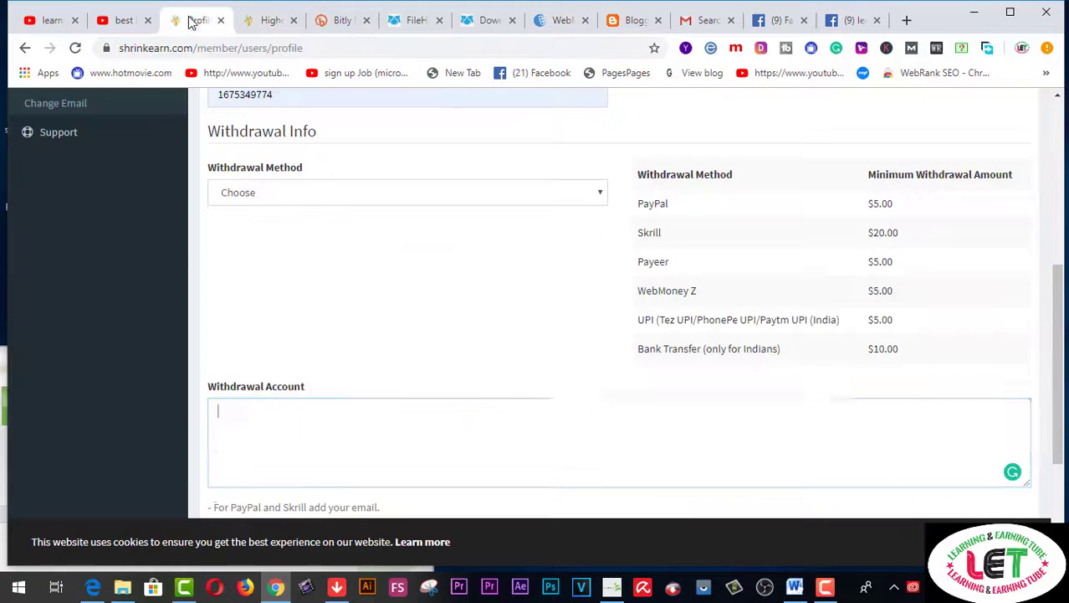
right_click(249, 420)
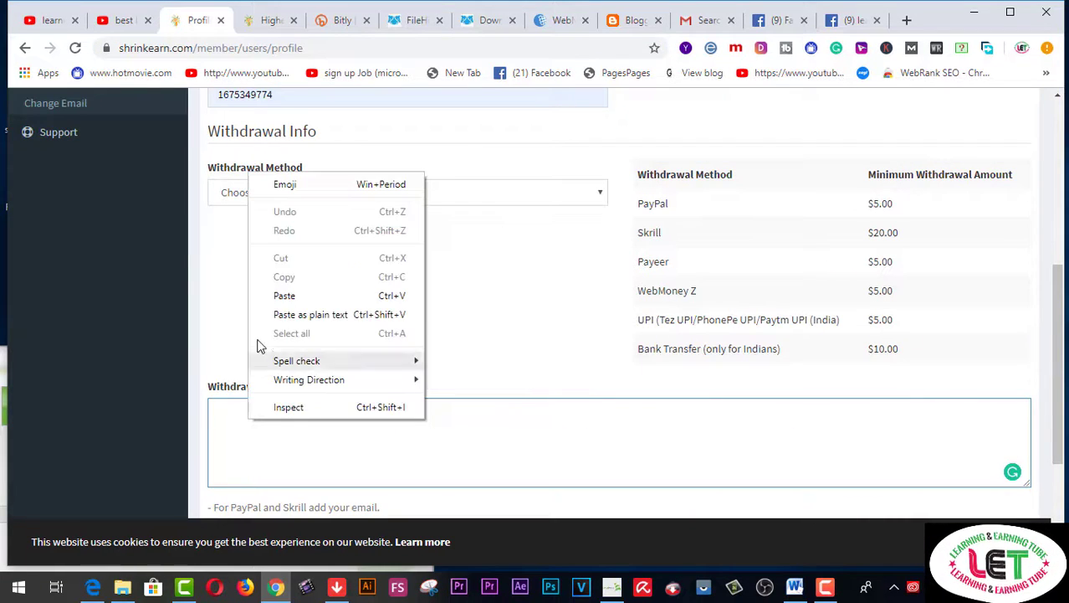
left_click(269, 313)
- Review the profile form's billing address, withdrawal method options, minimum amounts and withdrawal account notes
scroll(513, 422, "down", 3)
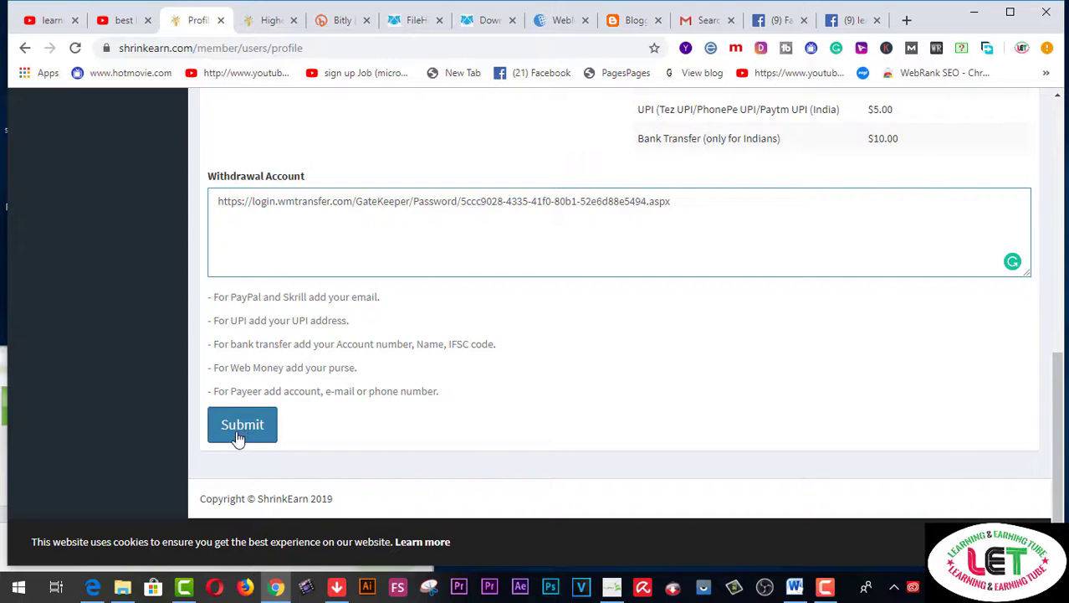
scroll(670, 353, "up", 4)
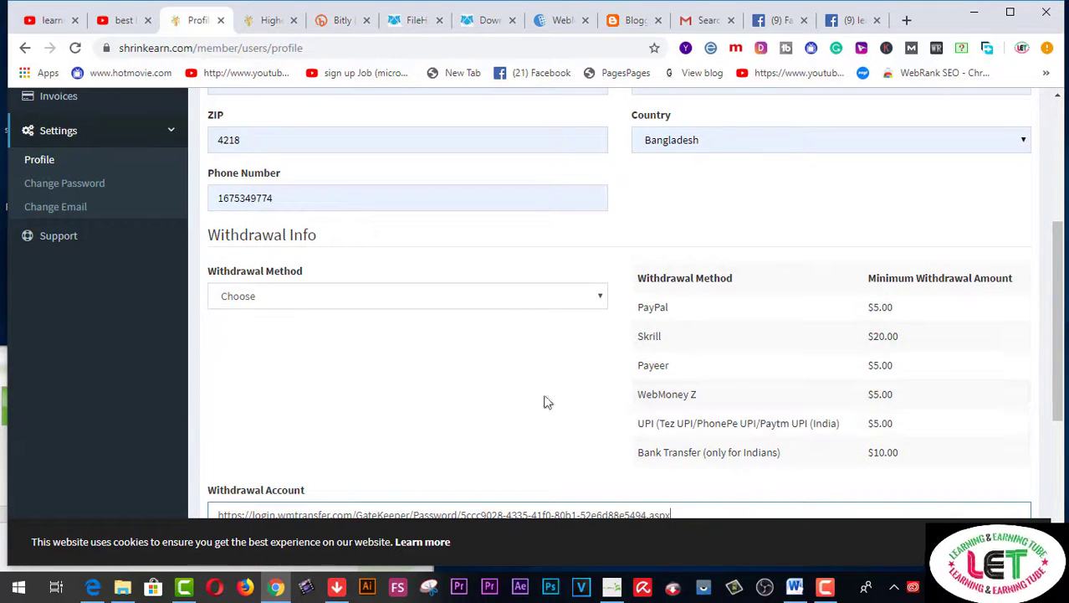
scroll(515, 390, "up", 4)
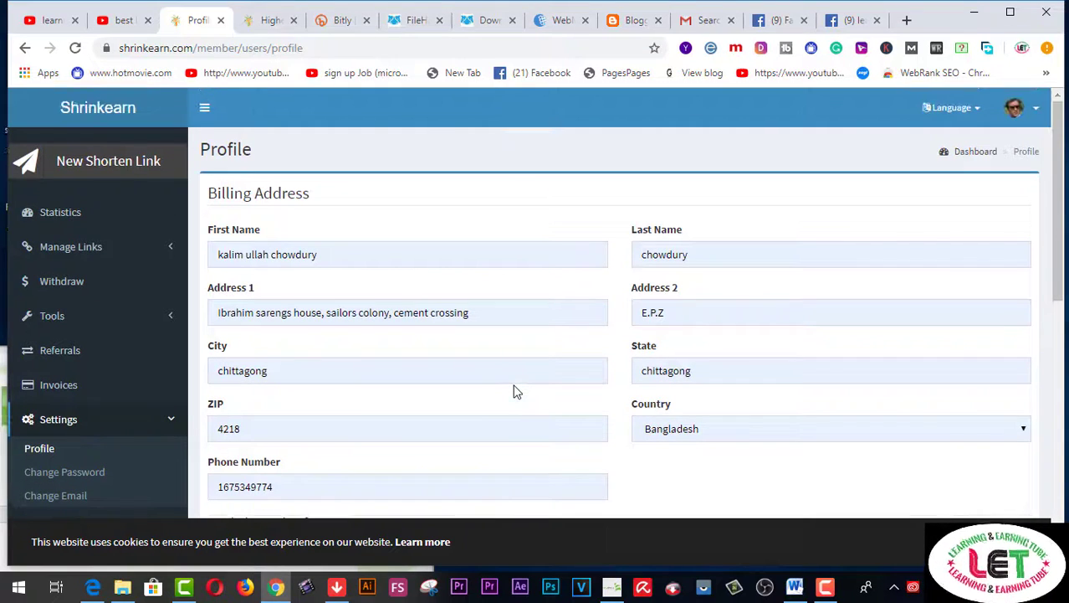
scroll(515, 391, "down", 5)
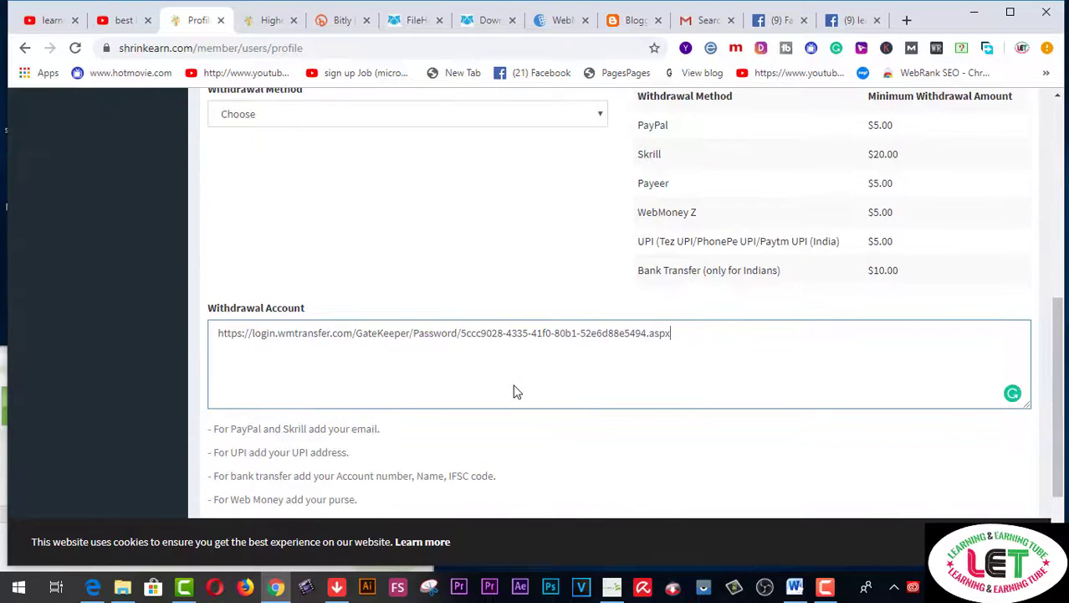
scroll(544, 334, "up", 1)
scroll(544, 337, "up", 2)
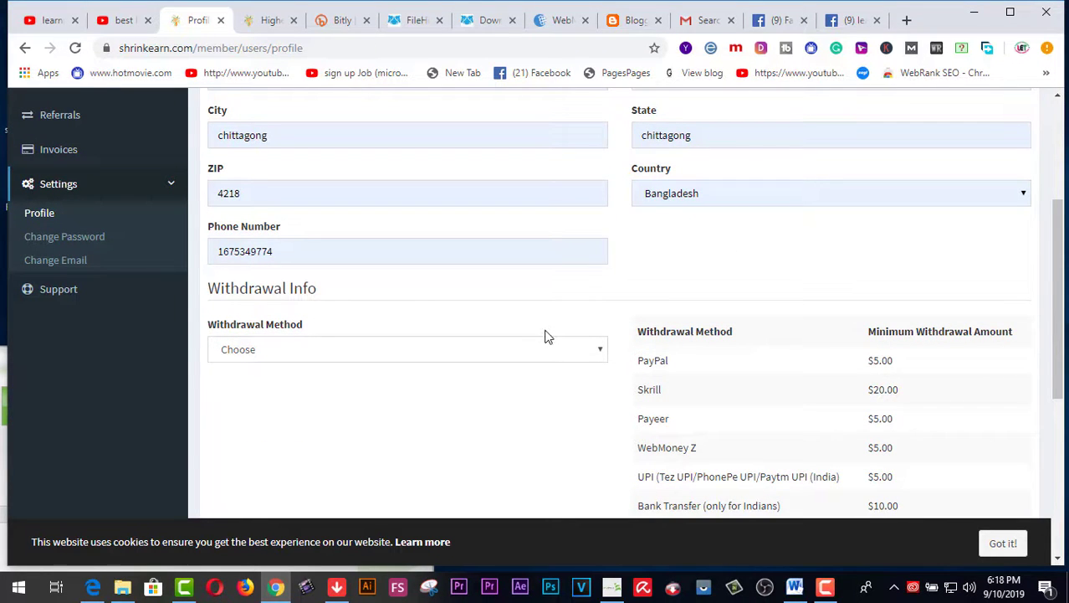
- Look through the YouTube channel's list of videos and return to the Shrinkearn profile page
left_click(51, 25)
scroll(954, 282, "up", 4)
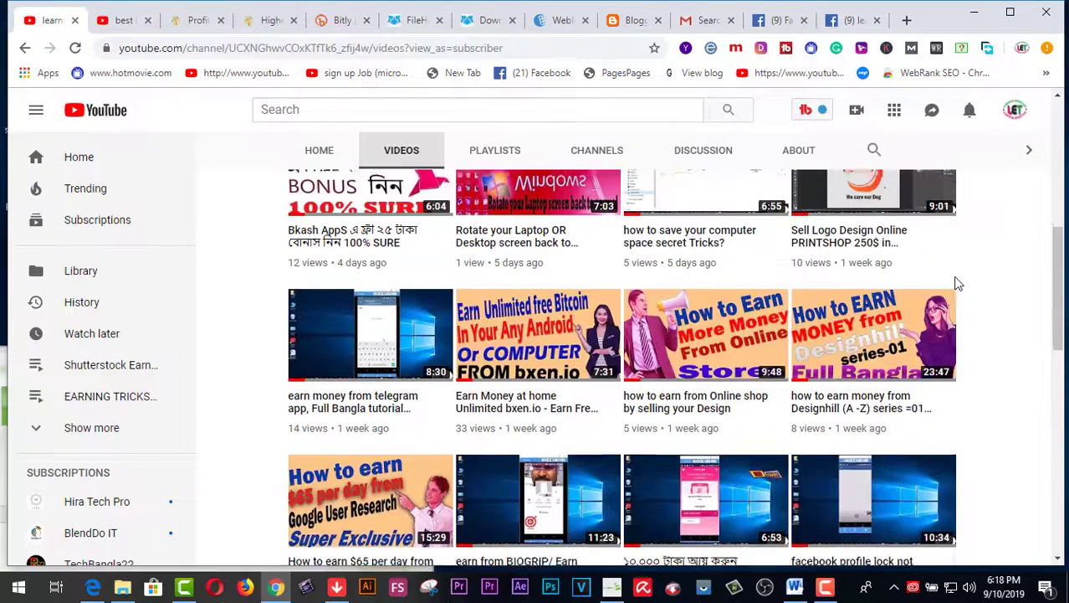
scroll(958, 283, "down", 10)
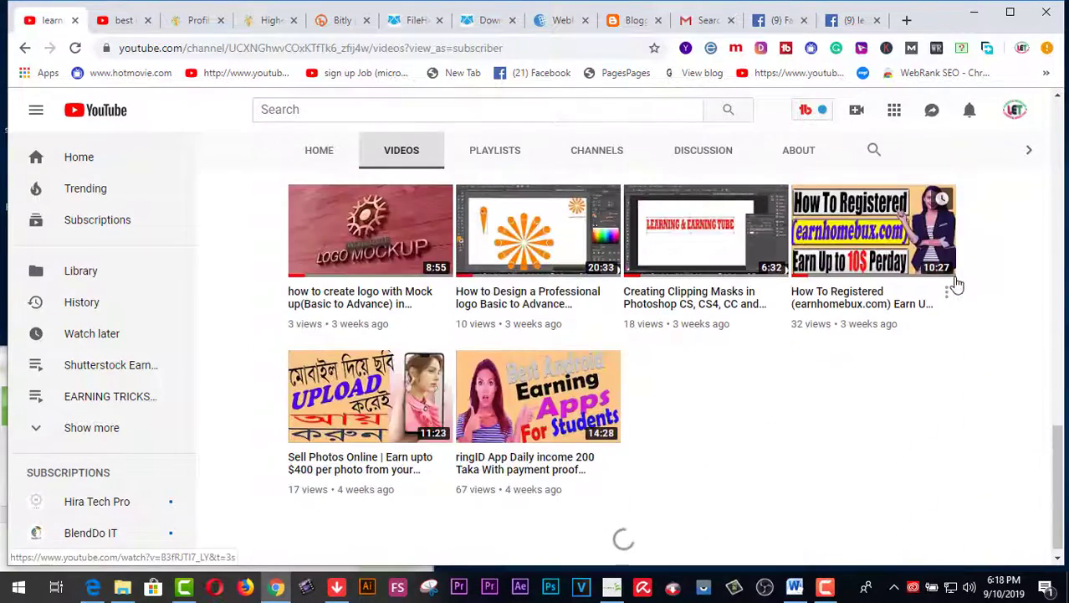
scroll(836, 251, "up", 5)
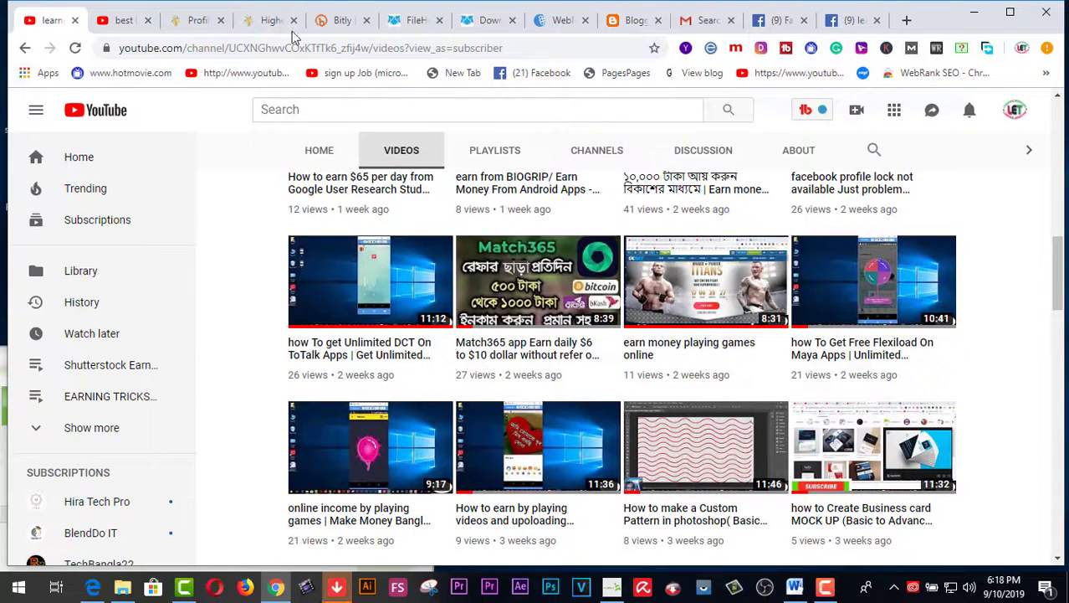
left_click(263, 24)
left_click(196, 24)
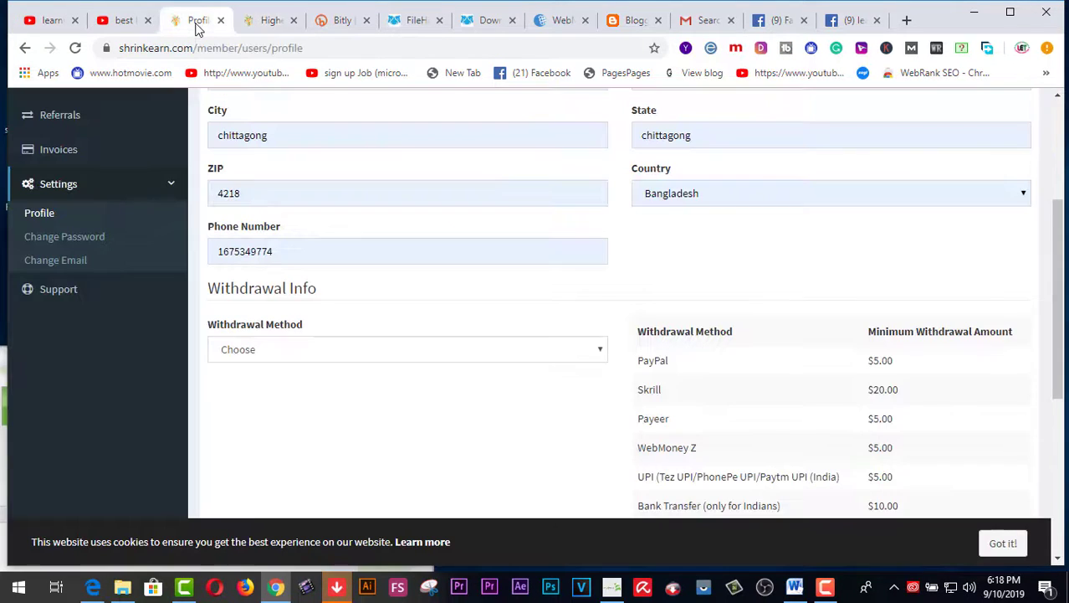